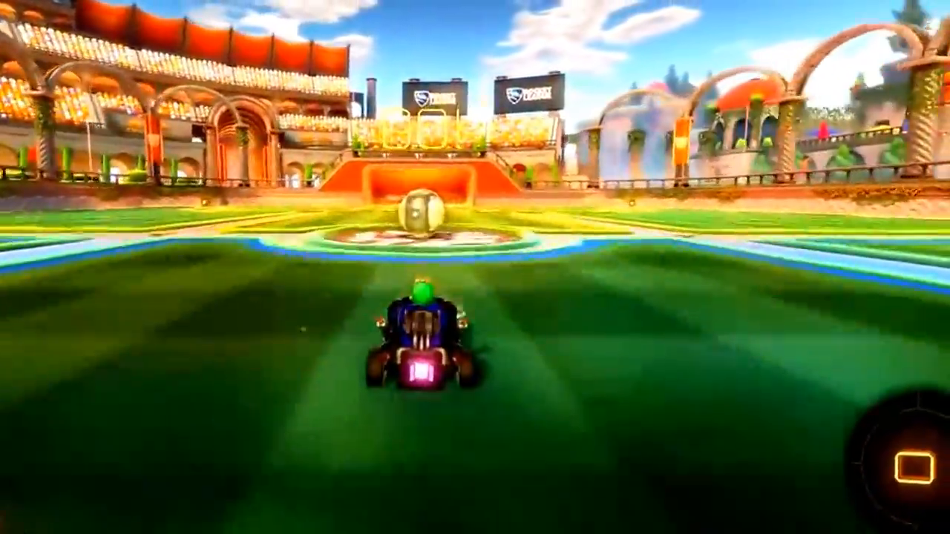
key(a)
key(d)
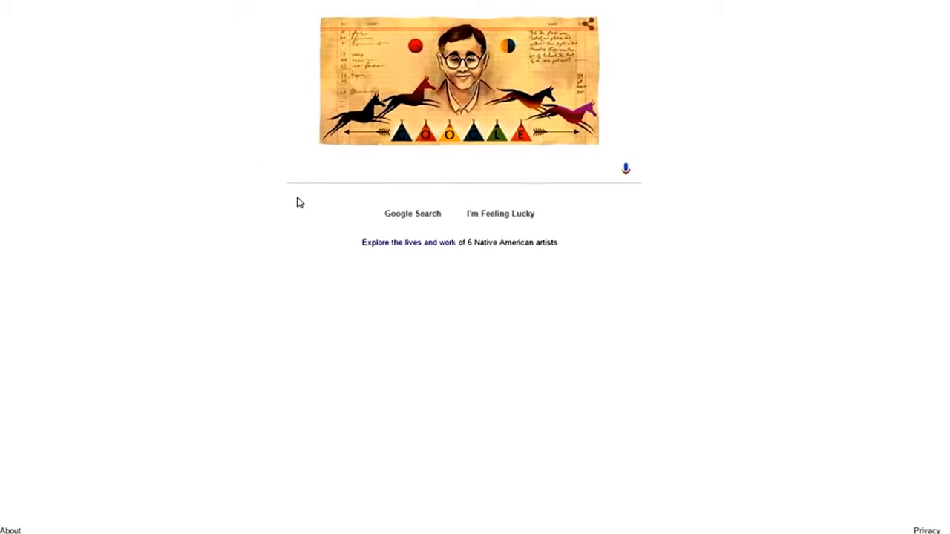
Step: Search Google for OBS and open the Open Broadcaster Software home page
key(Return)
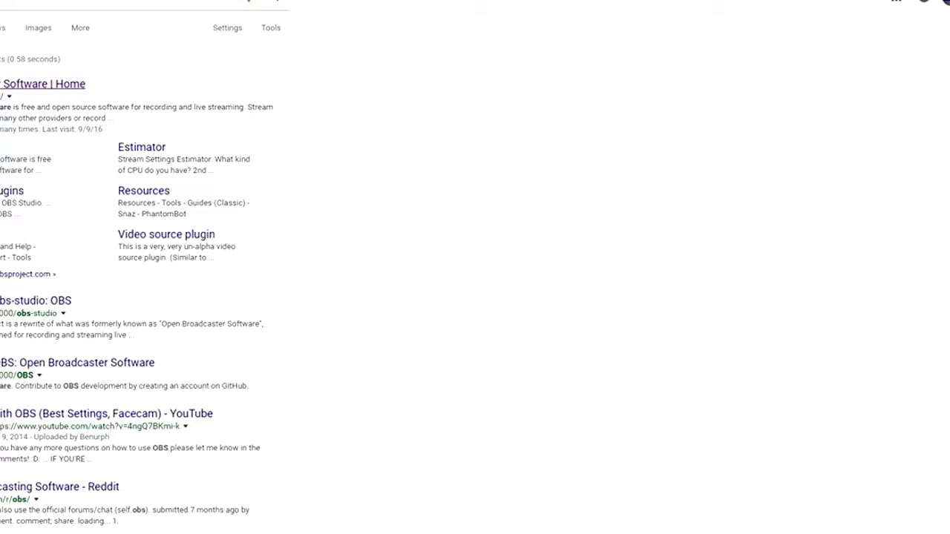
click(44, 83)
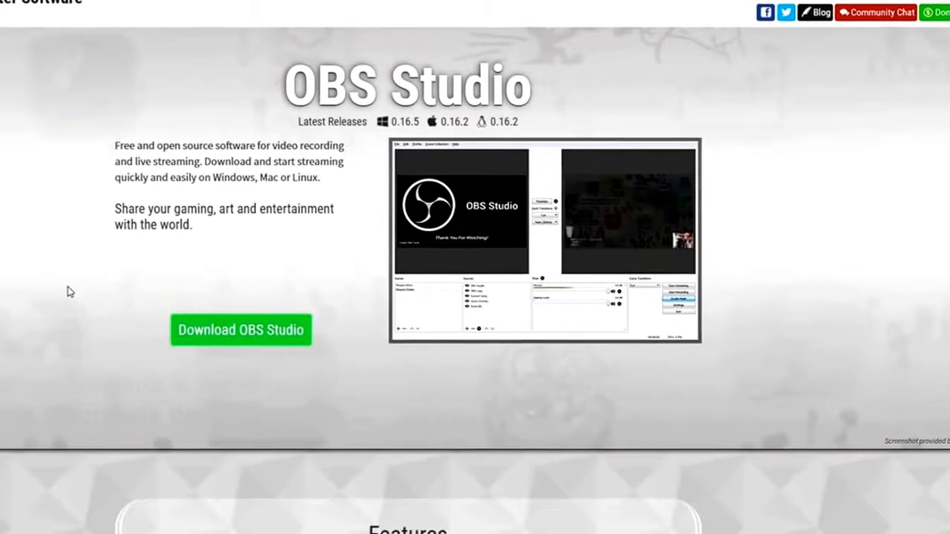
scroll(19, 215, down, 3)
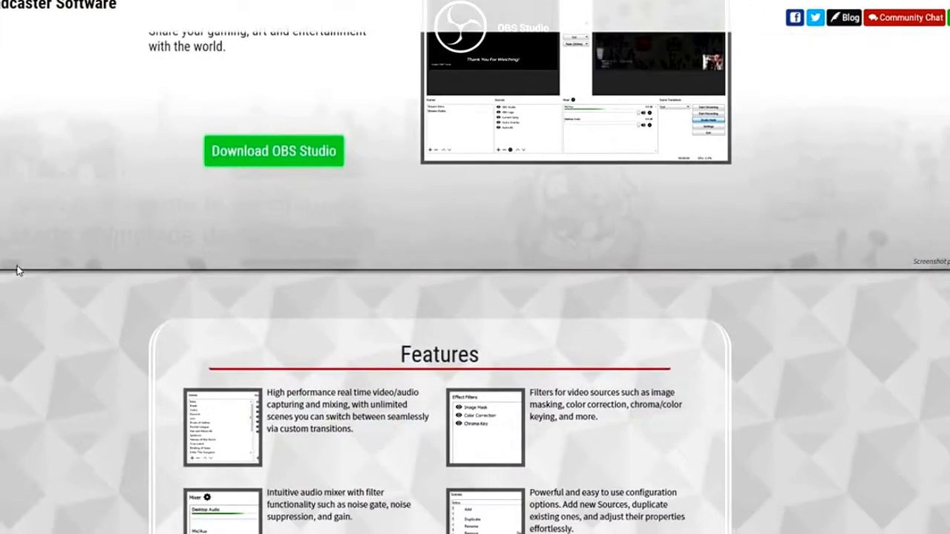
scroll(9, 257, up, 3)
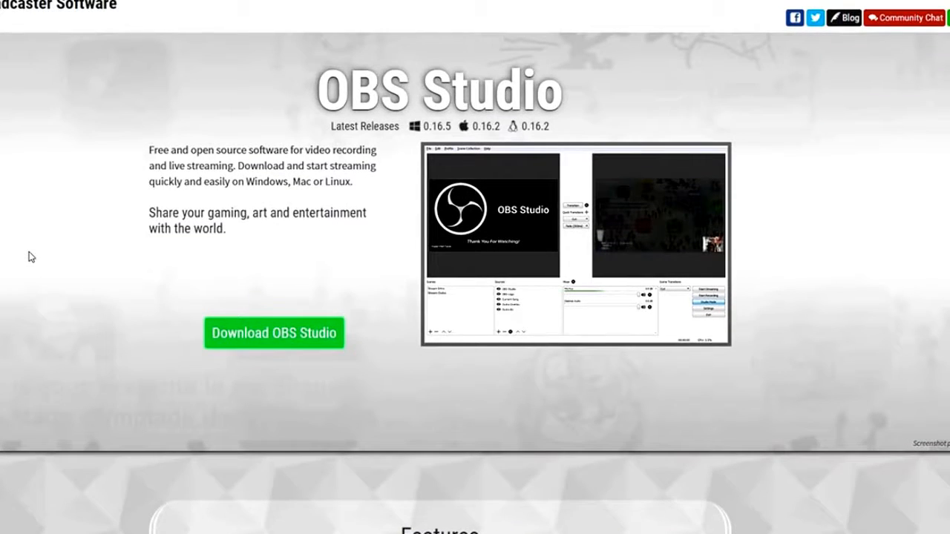
scroll(27, 207, down, 3)
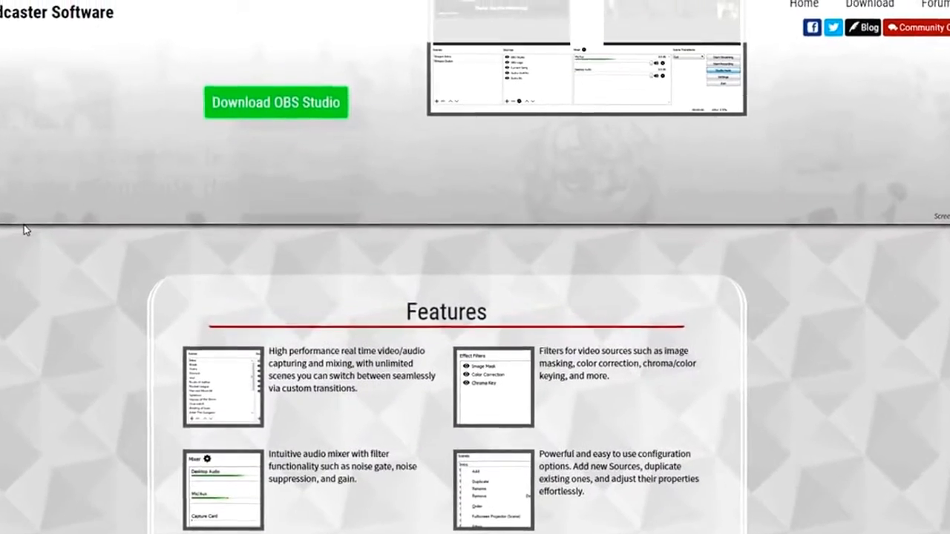
scroll(24, 230, up, 4)
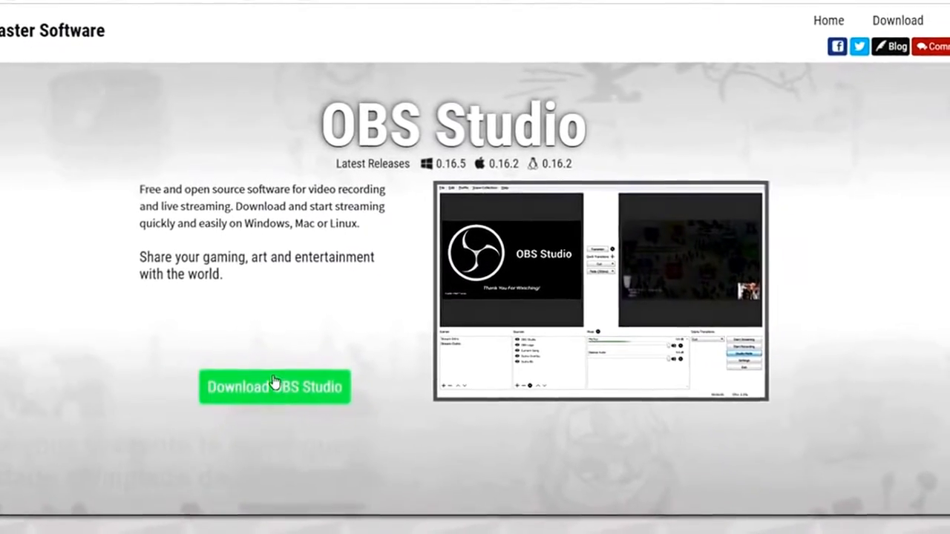
Step: Download the Windows 7+ version of OBS Studio and save the 0.16.5 full installer to disk
click(279, 389)
scroll(261, 338, down, 3)
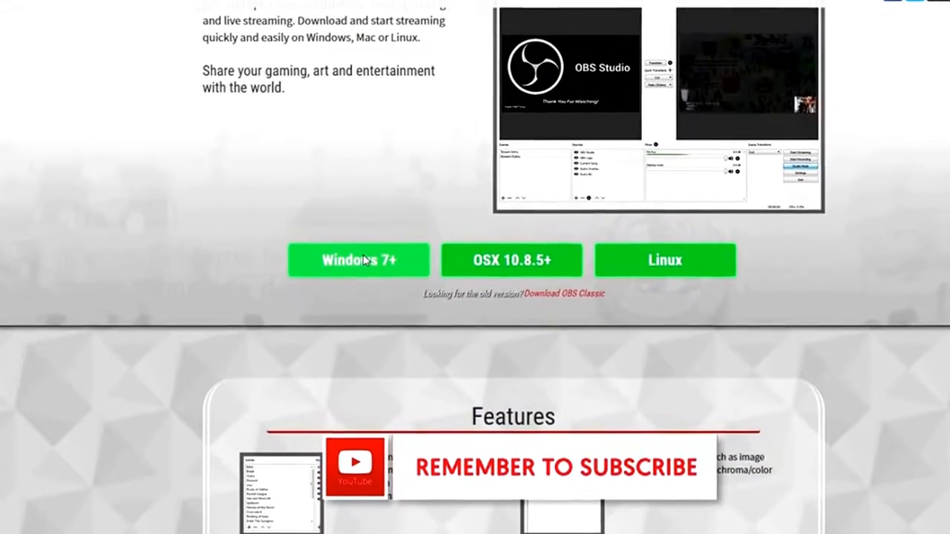
click(366, 244)
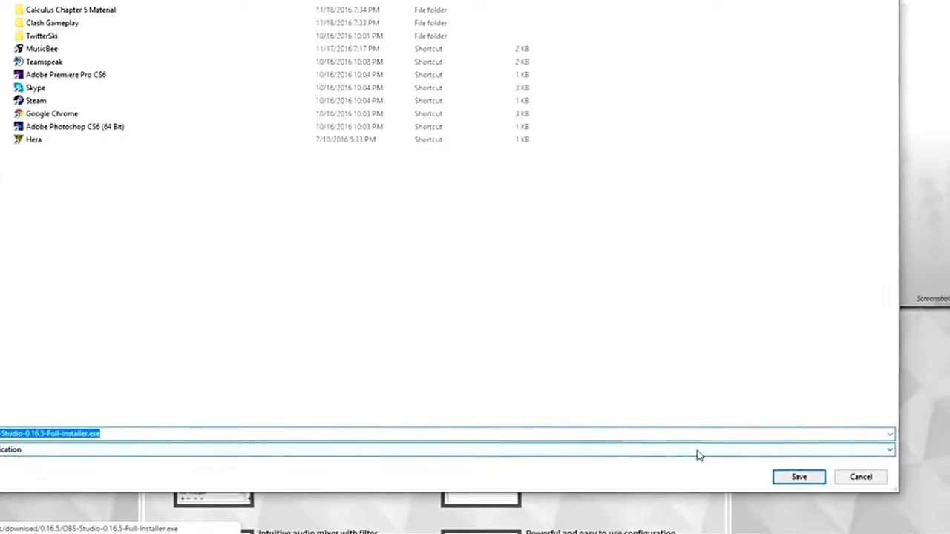
click(812, 484)
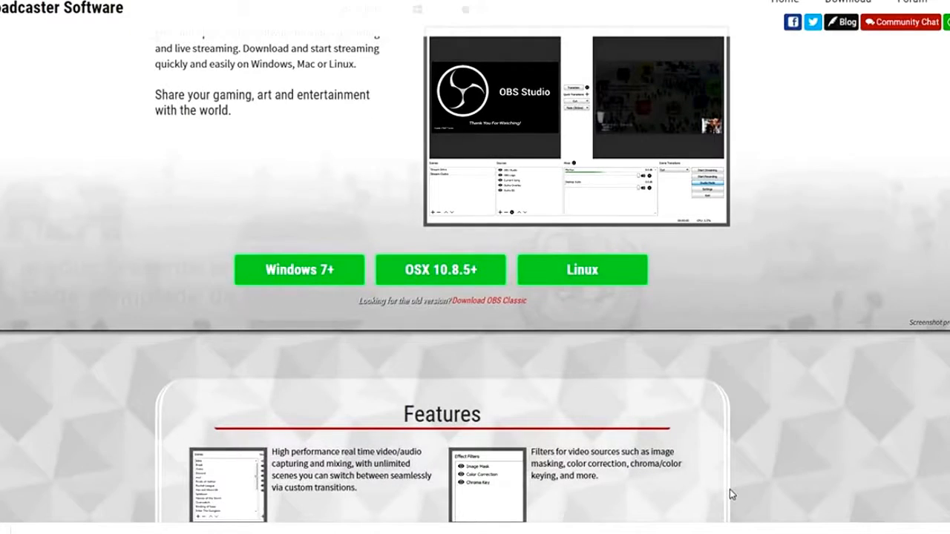
scroll(731, 489, up, 2)
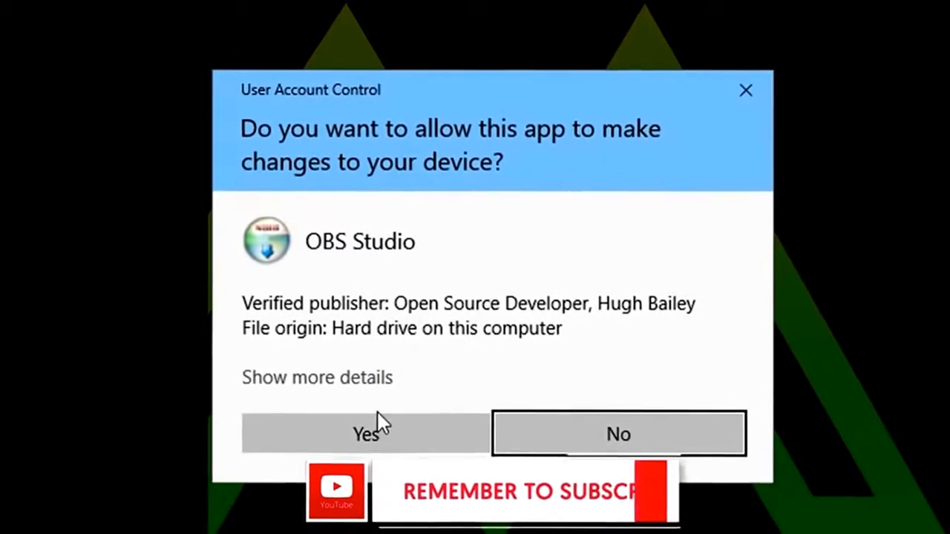
Step: Authorize the OBS Studio 0.16.5 installer, install it to C:\Program Files (x86)\obs-studio with the Browser plugin, and finish the setup with the program set to run
click(371, 429)
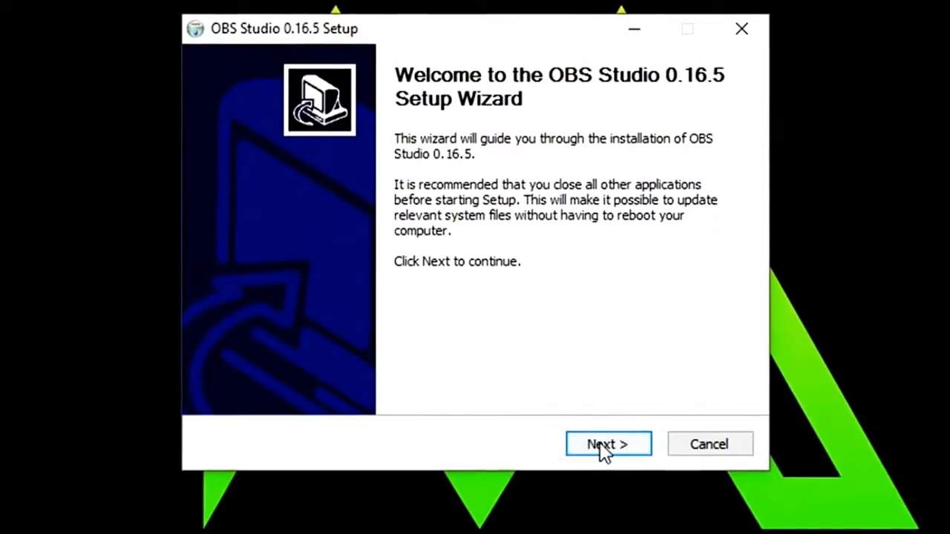
click(603, 450)
click(591, 452)
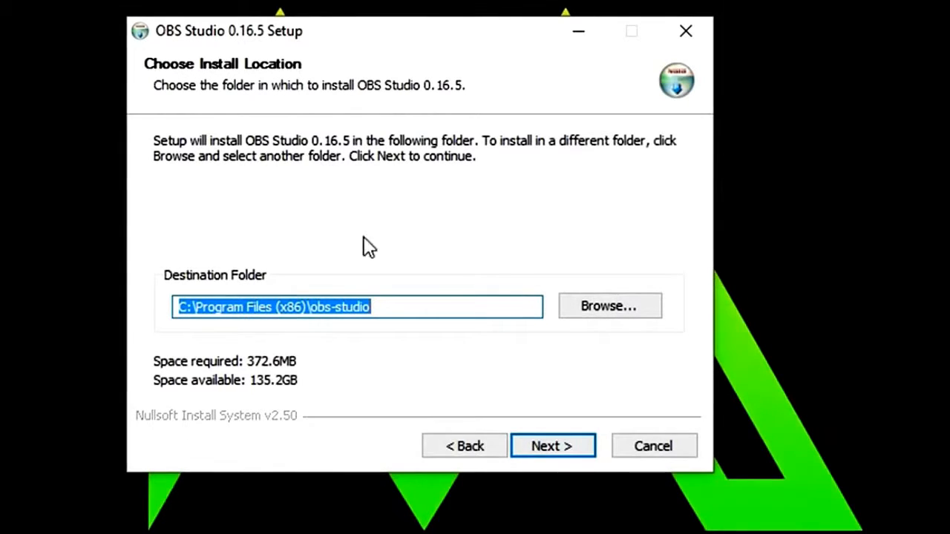
click(559, 445)
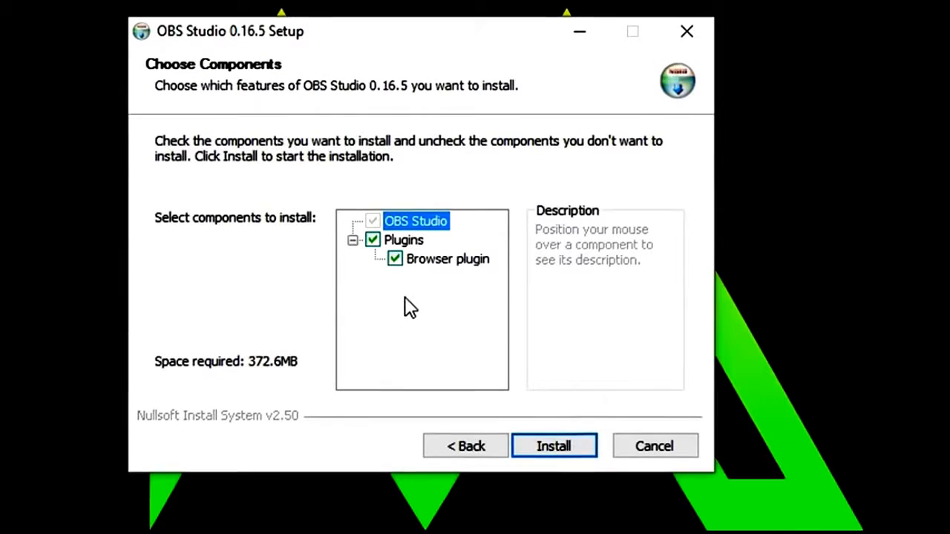
click(570, 455)
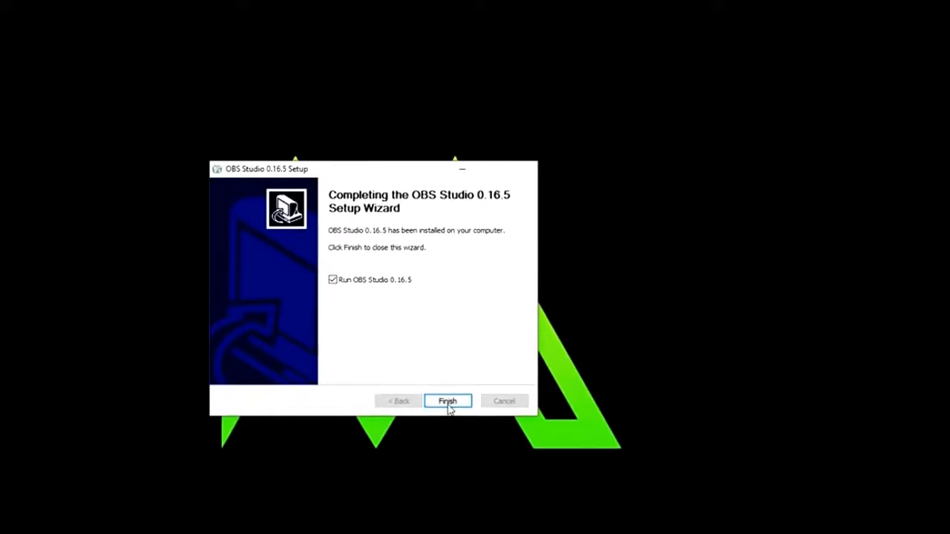
click(567, 457)
click(385, 420)
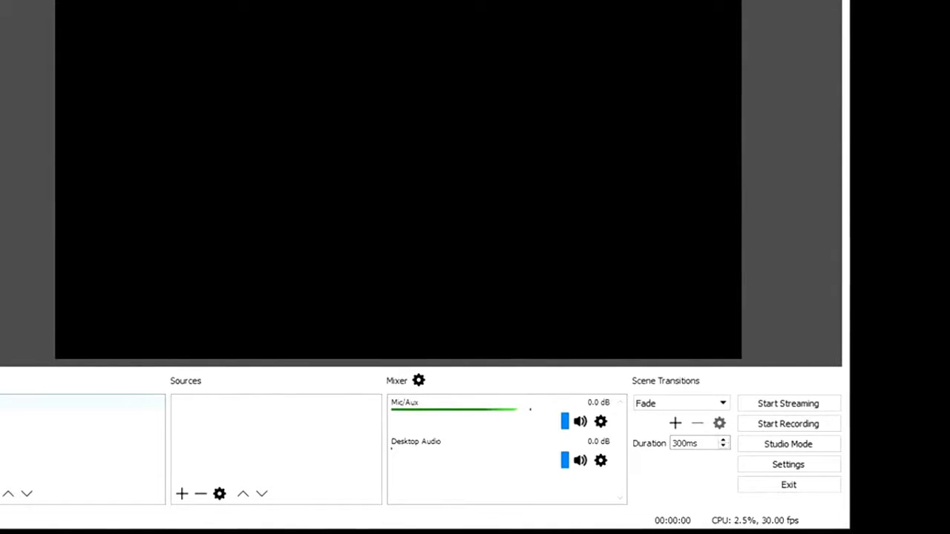
Step: Add an extra scene named Scene 1 and remove it again
click(362, 260)
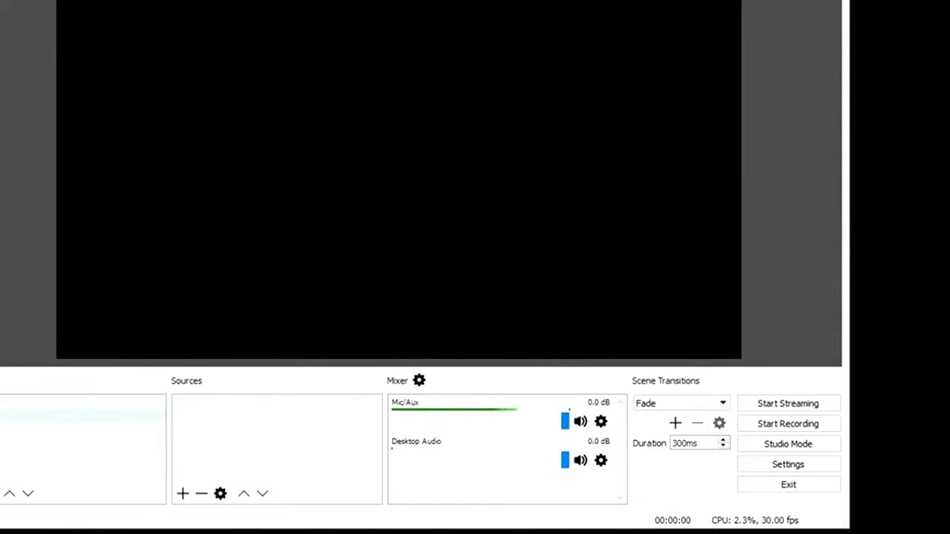
key(Delete)
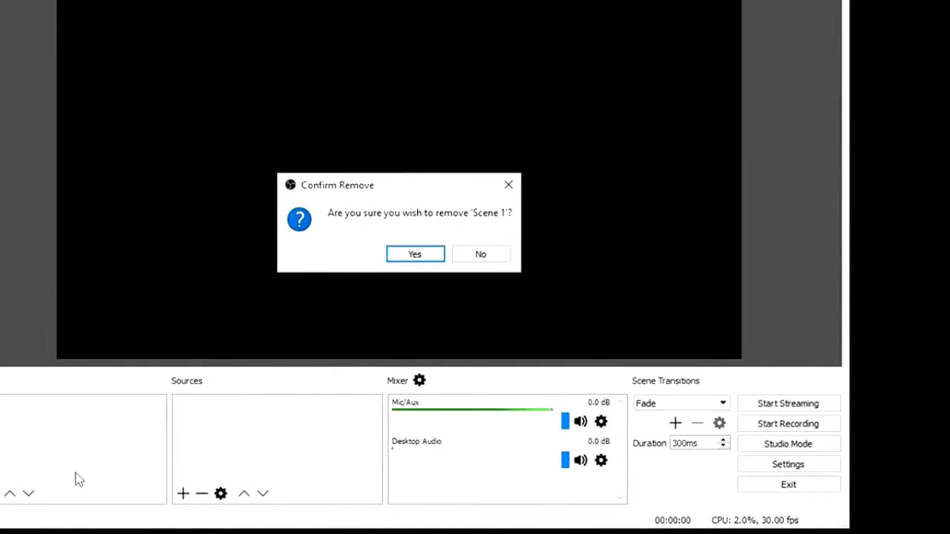
click(415, 256)
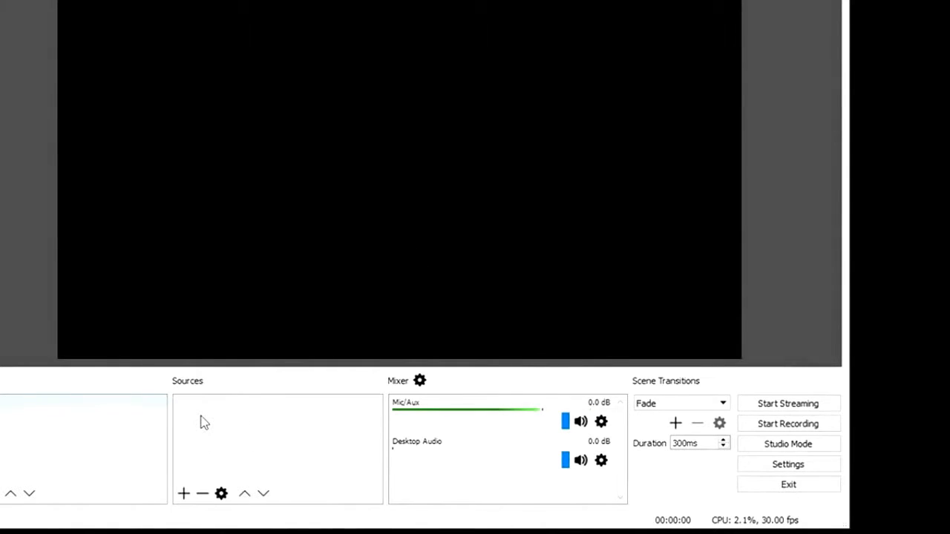
Step: Add a new Display Capture source named Monitor that captures Display 0 (1920x1080) with the cursor included
right_click(252, 417)
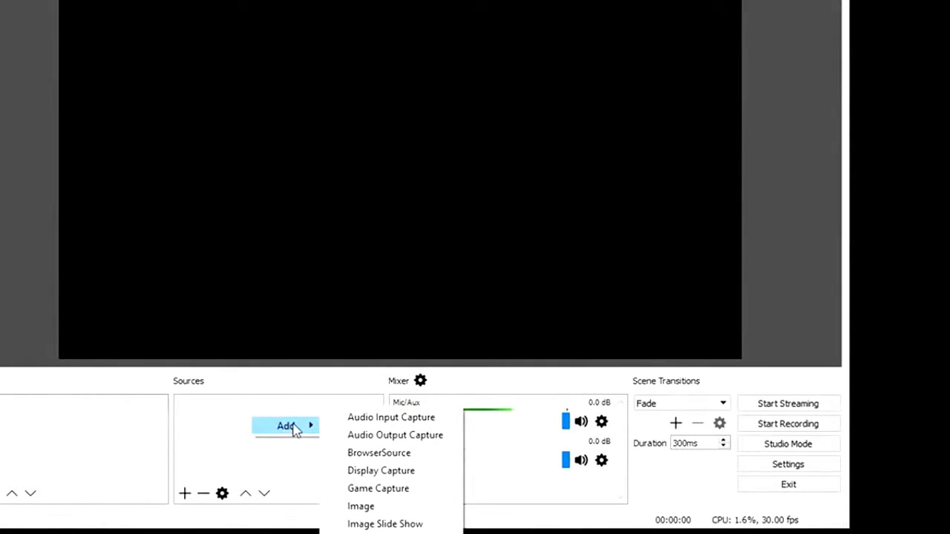
click(398, 477)
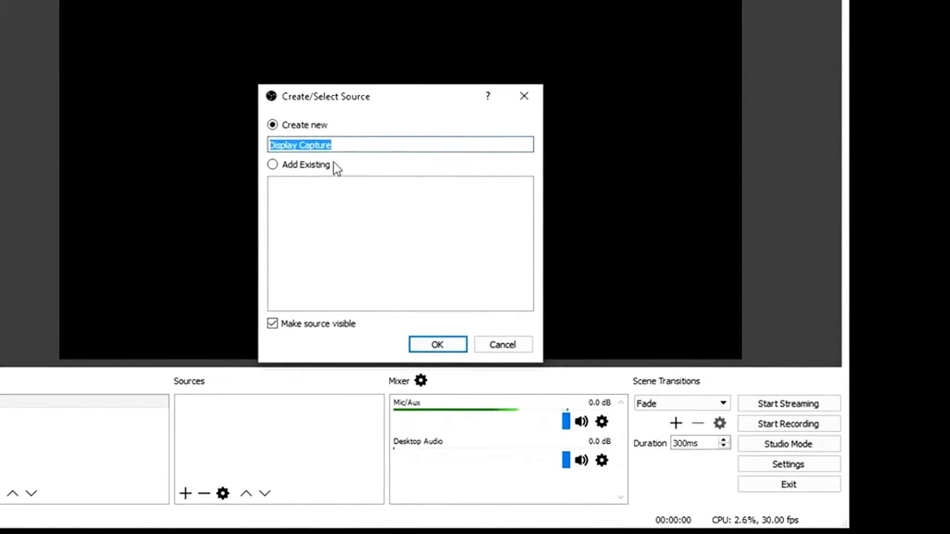
text(Monitor)
click(437, 344)
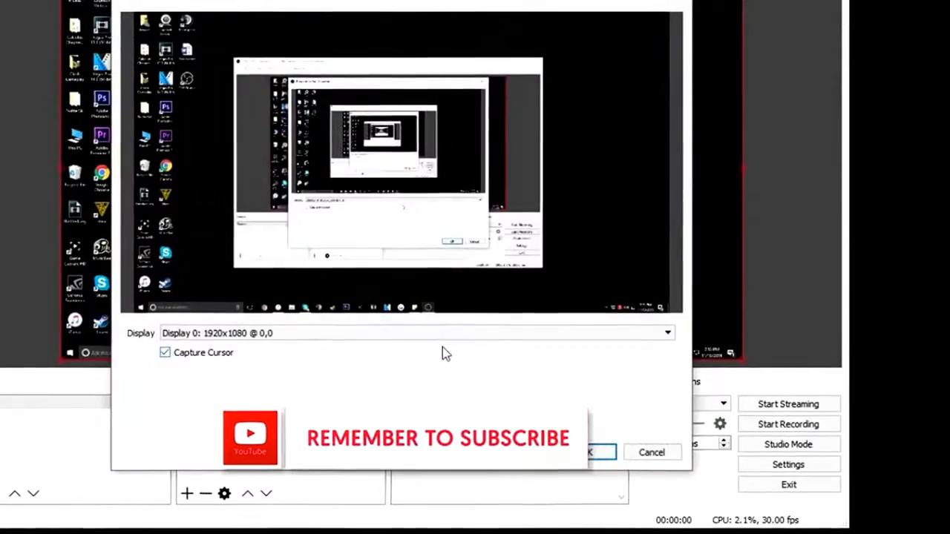
drag(370, 3, 326, 0)
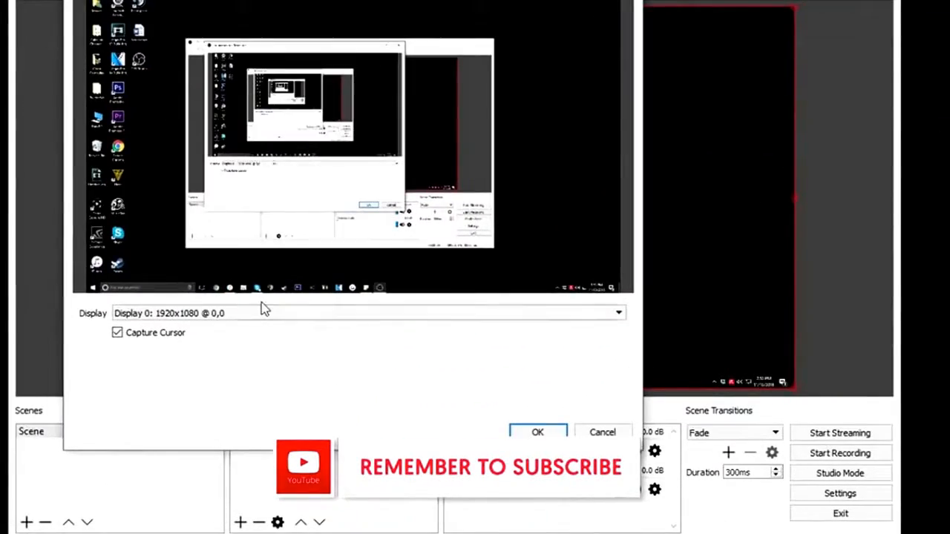
click(265, 318)
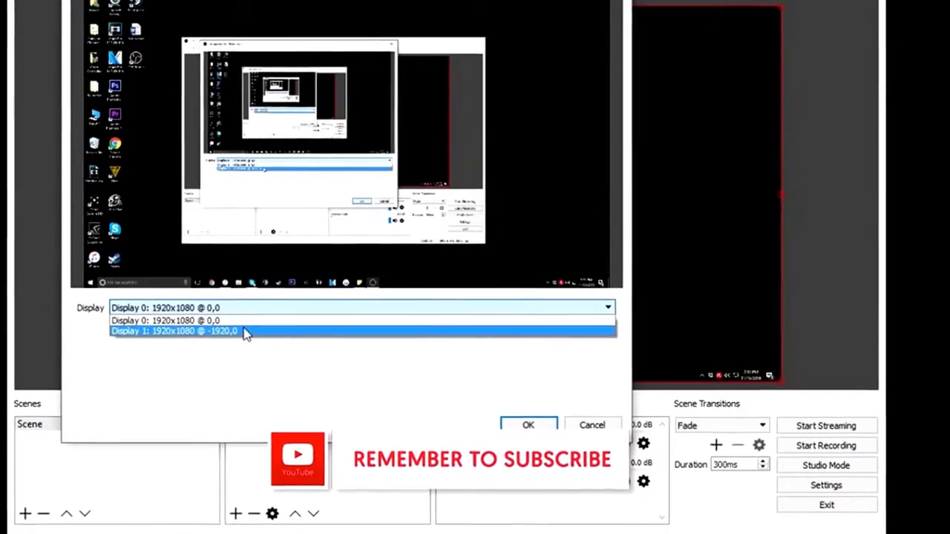
click(240, 315)
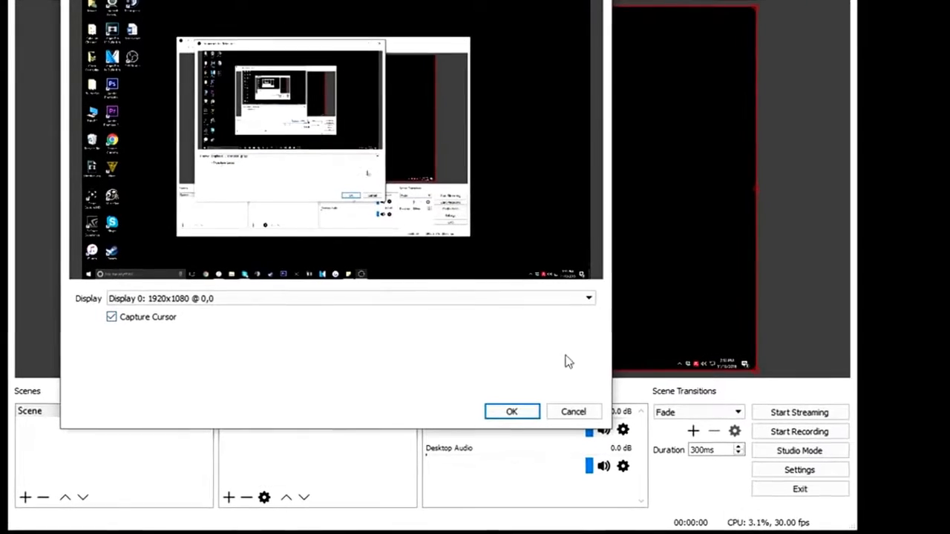
click(531, 426)
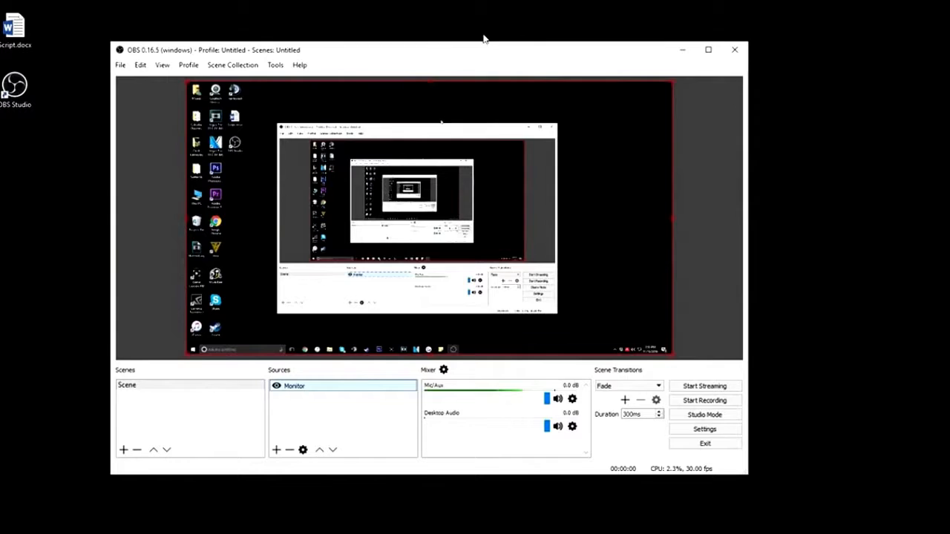
drag(473, 49, 509, 0)
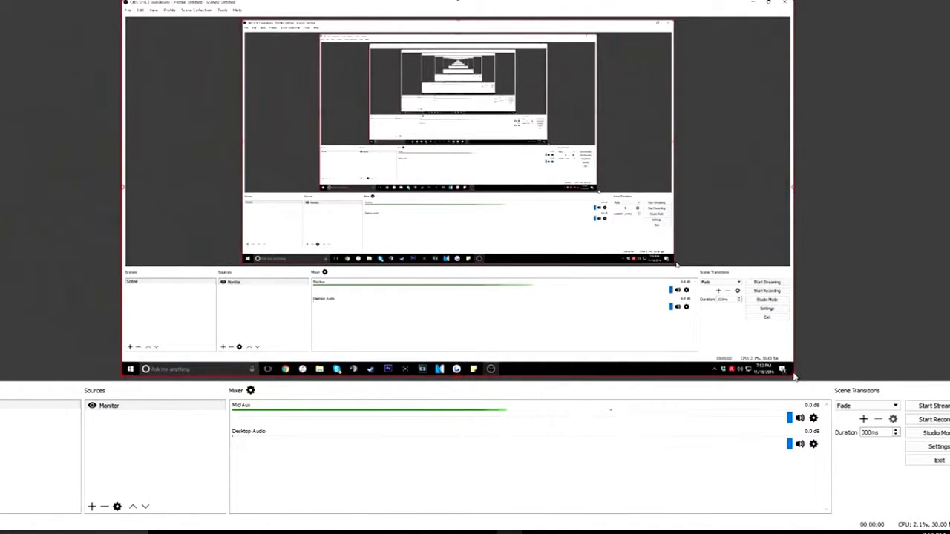
drag(567, 0, 386, 21)
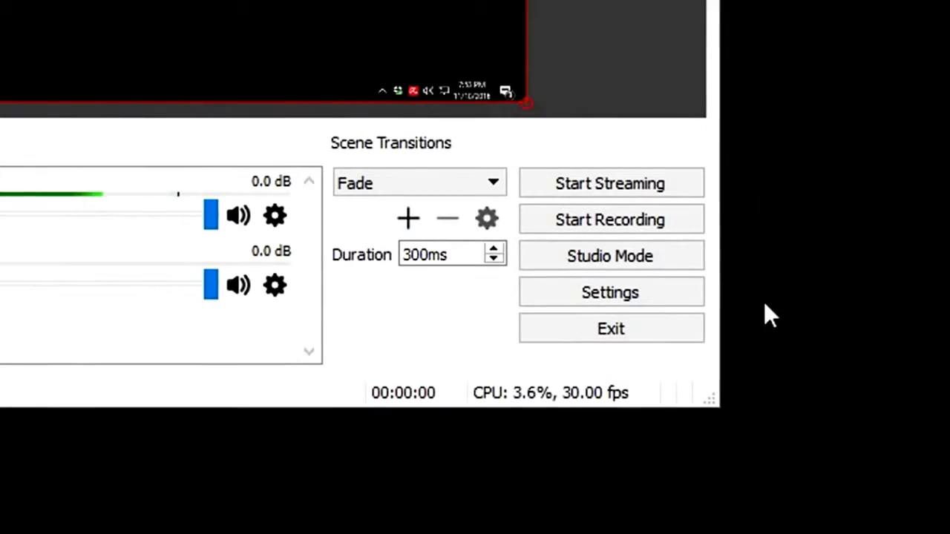
Step: Review the available interface languages in the general settings, keep English, and set the theme to Dark
click(608, 296)
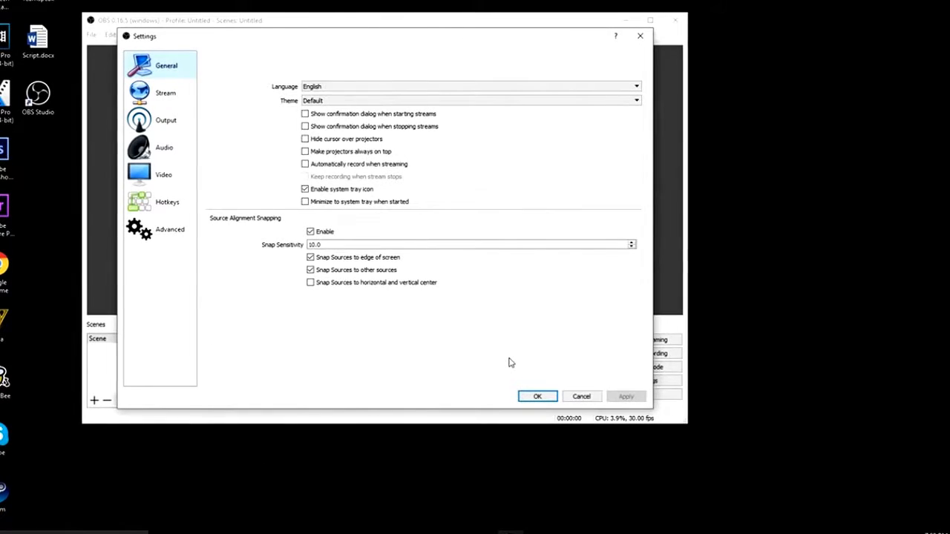
click(346, 87)
scroll(375, 162, down, 8)
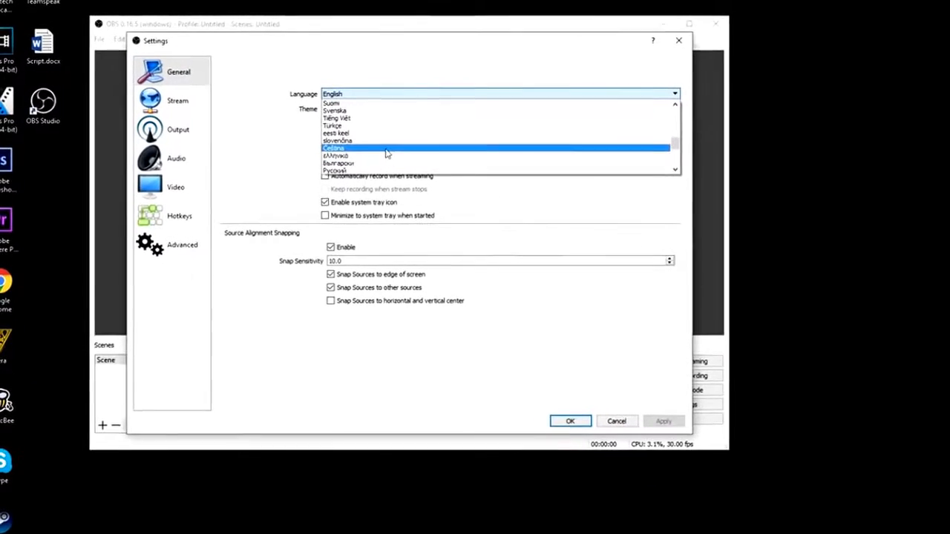
click(260, 115)
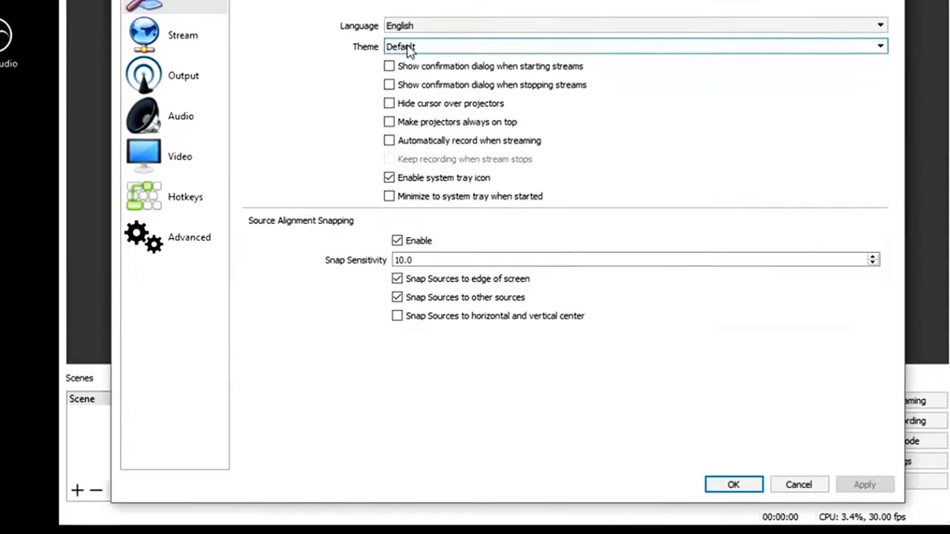
click(408, 47)
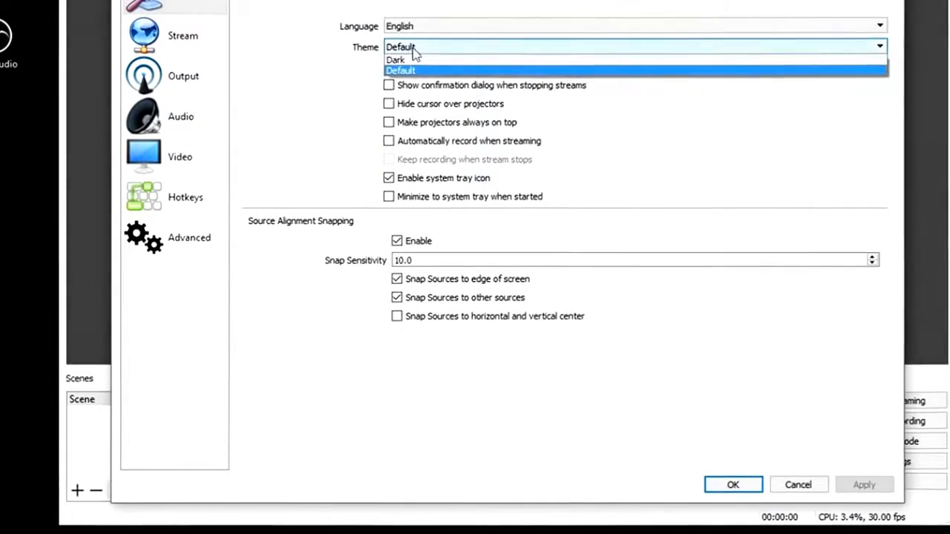
click(424, 59)
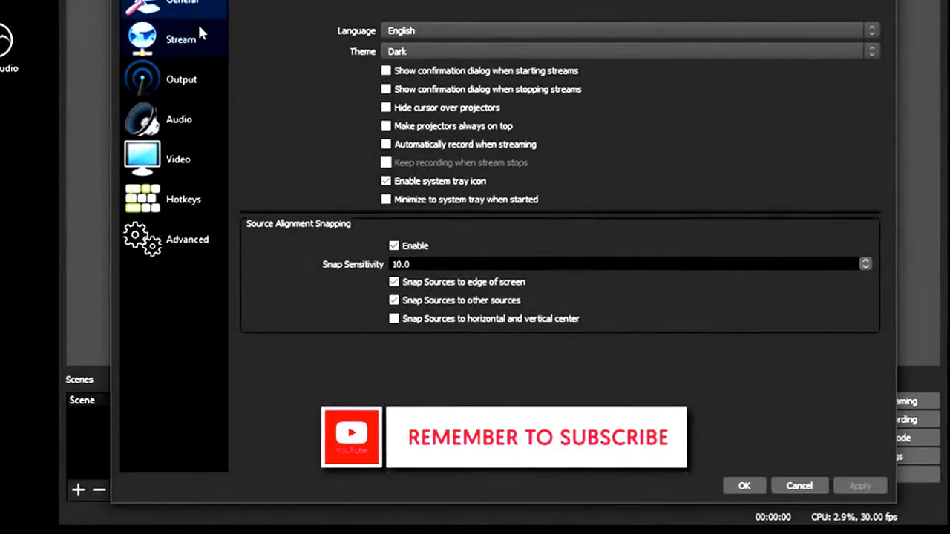
Step: Review the streaming services offered in the stream settings and open the output settings
click(199, 28)
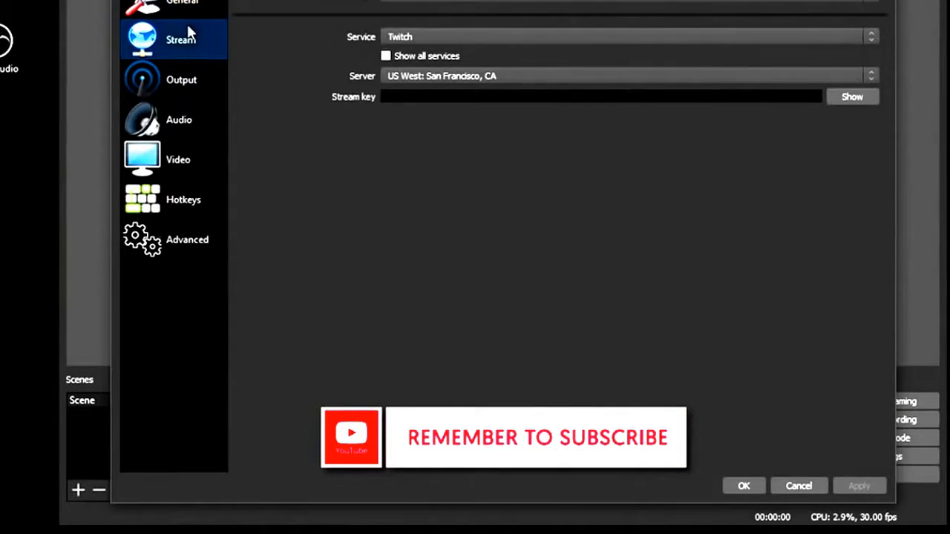
click(448, 29)
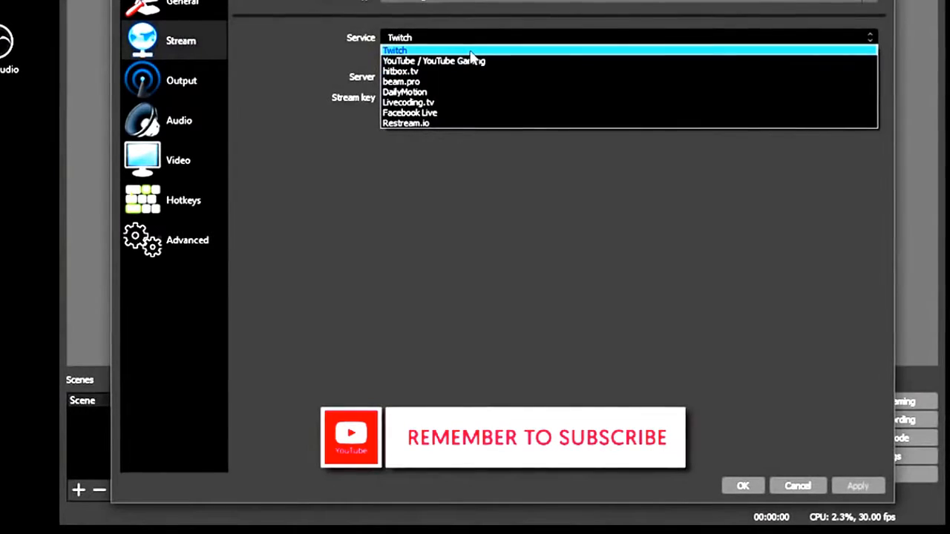
click(203, 85)
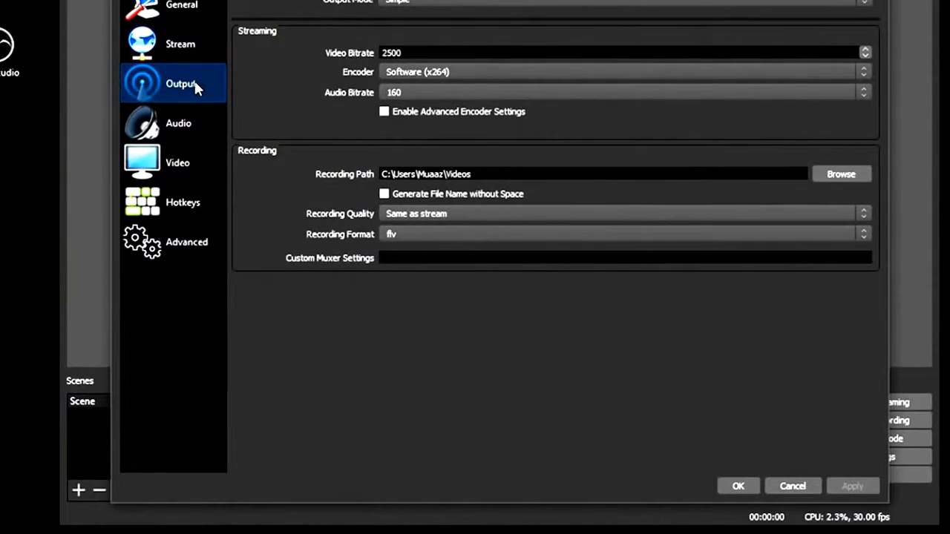
Step: Try the Advanced output mode with the recording type Custom Output (FFmpeg), and return the output mode to Simple
click(416, 1)
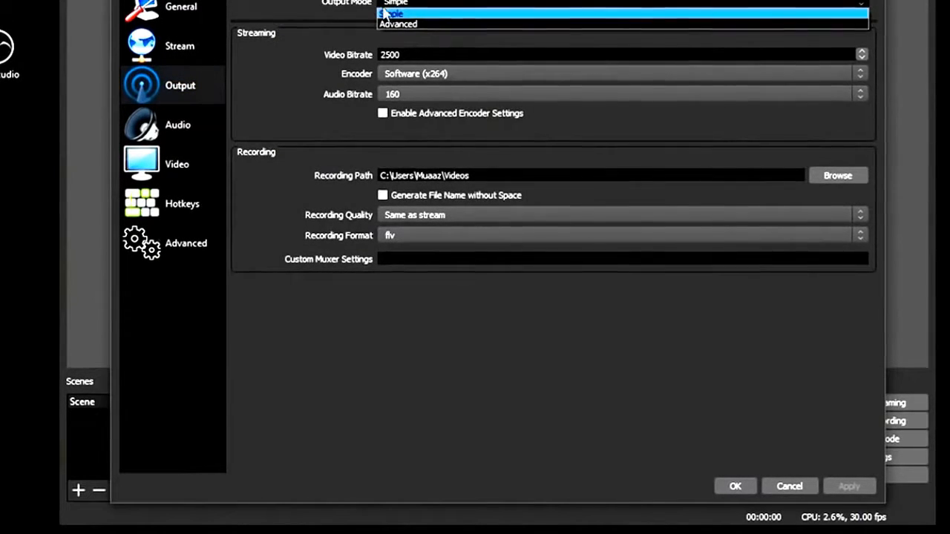
click(413, 23)
click(573, 36)
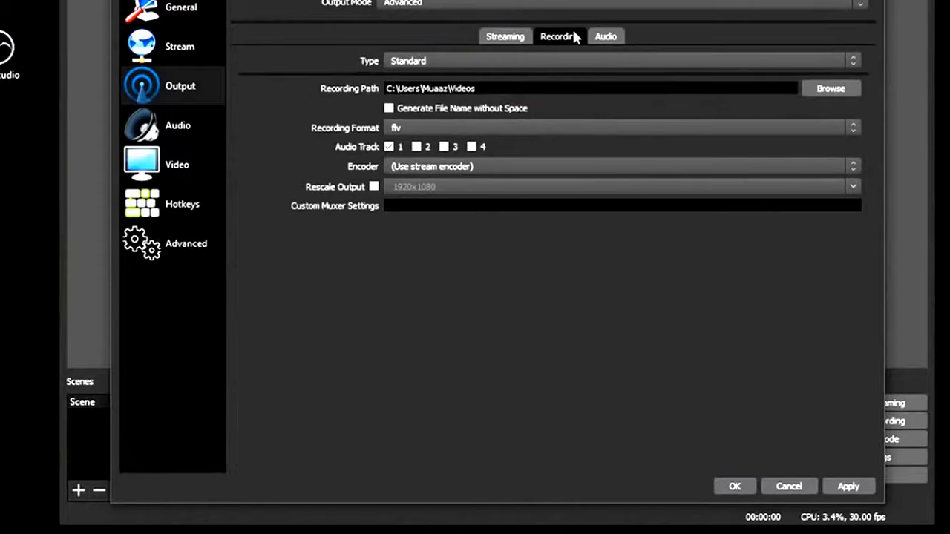
click(564, 64)
click(563, 87)
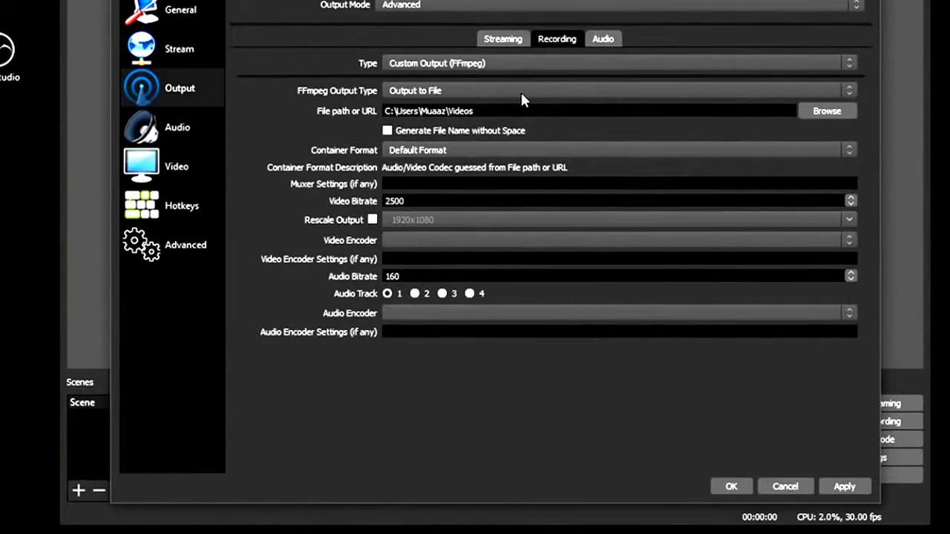
click(602, 8)
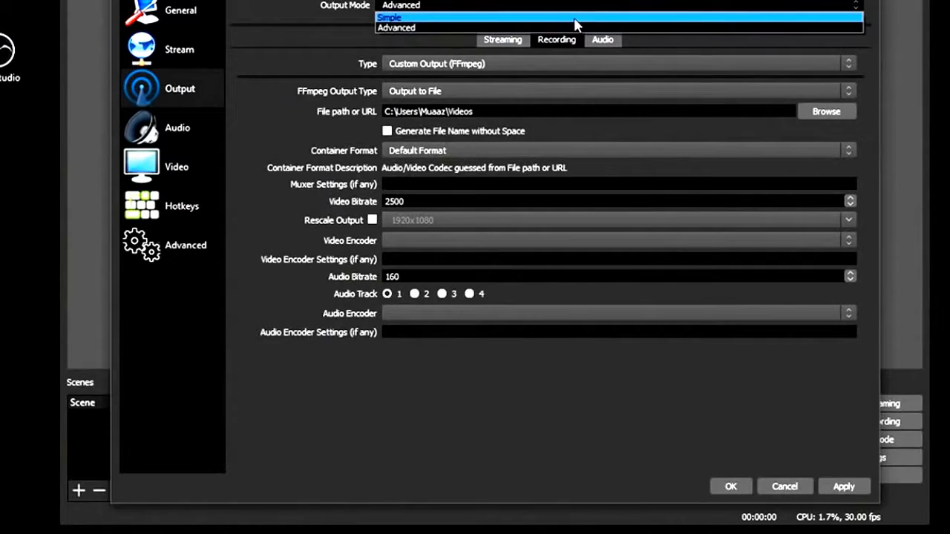
click(575, 16)
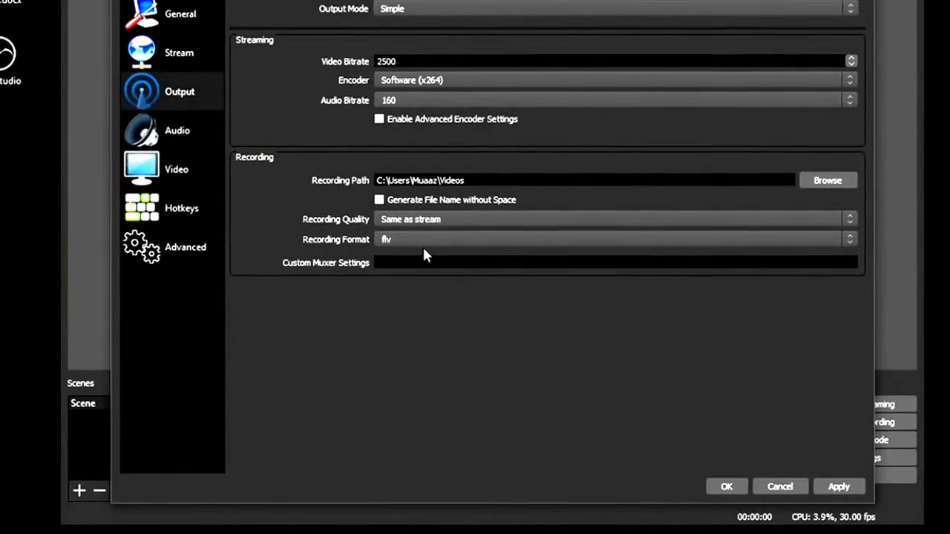
Step: Set the recording format to mp4 and check the folders available for the recording path without choosing one
click(376, 245)
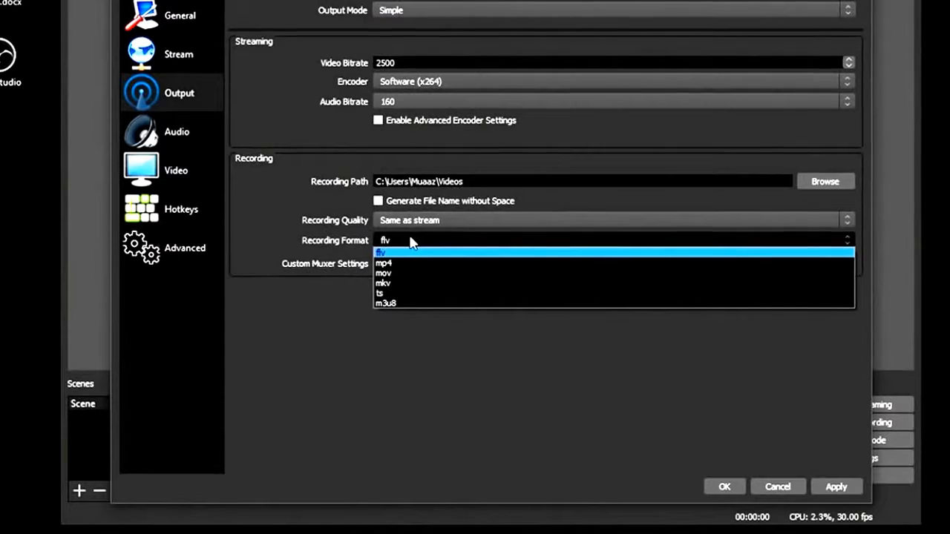
click(411, 260)
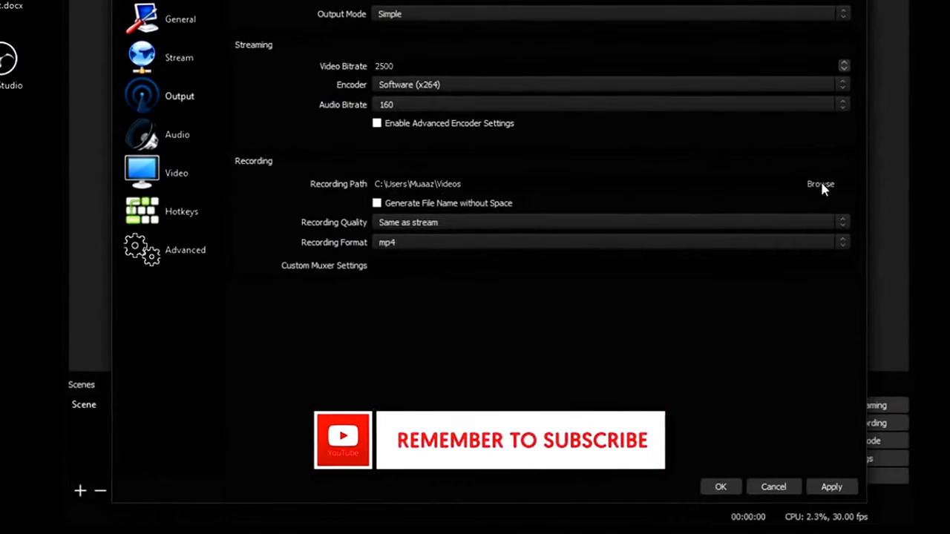
click(818, 185)
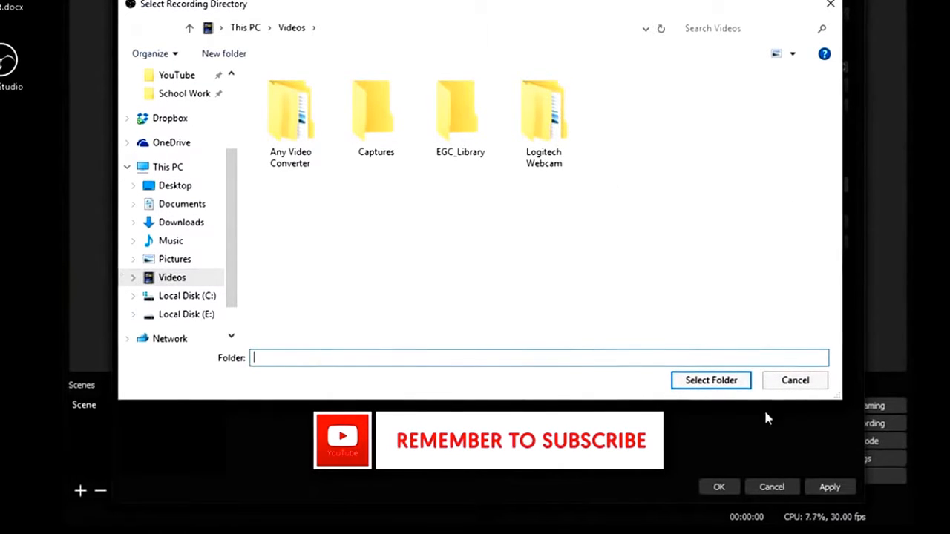
click(800, 381)
Step: Create a folder on the desktop with the default name New folder
right_click(9, 128)
mouse_move(44, 268)
click(245, 276)
key(Return)
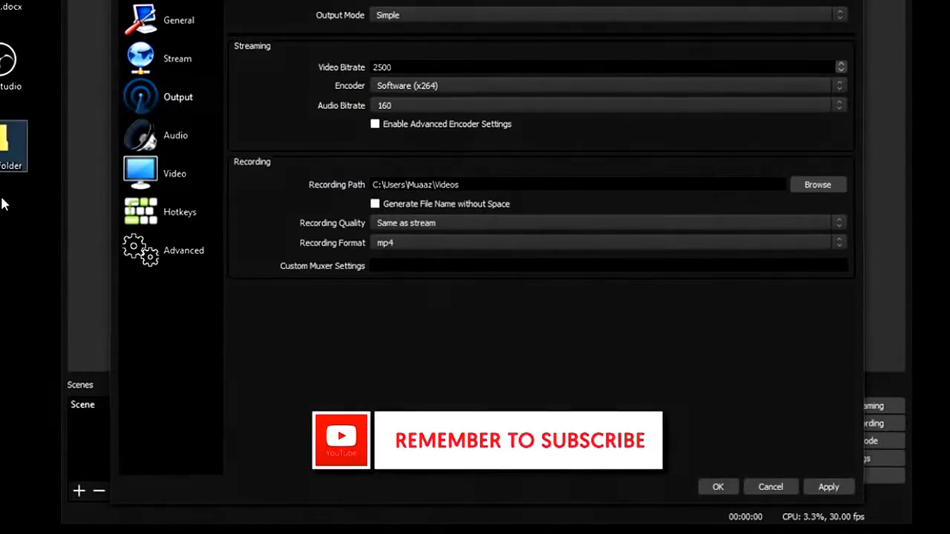
Step: Set the recording path to New folder on the desktop
click(797, 188)
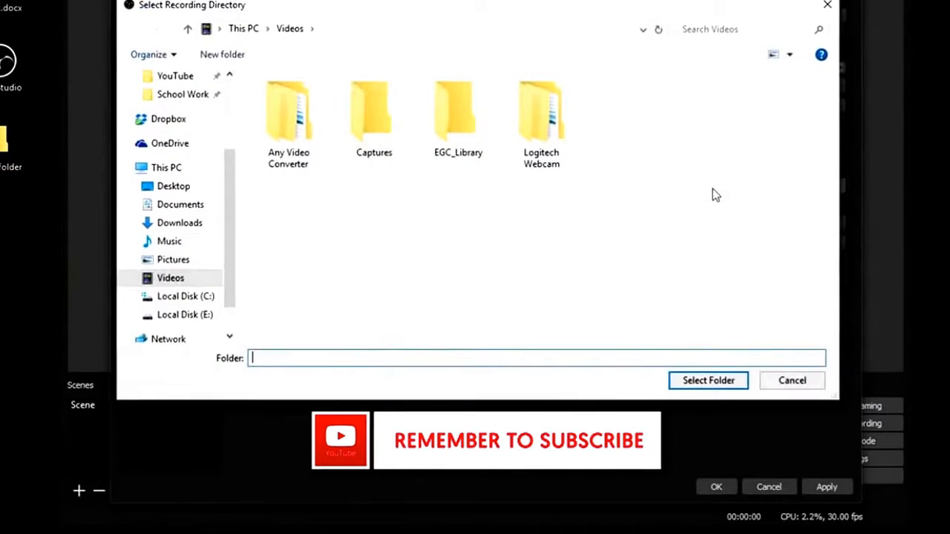
click(197, 189)
click(343, 99)
double_click(343, 99)
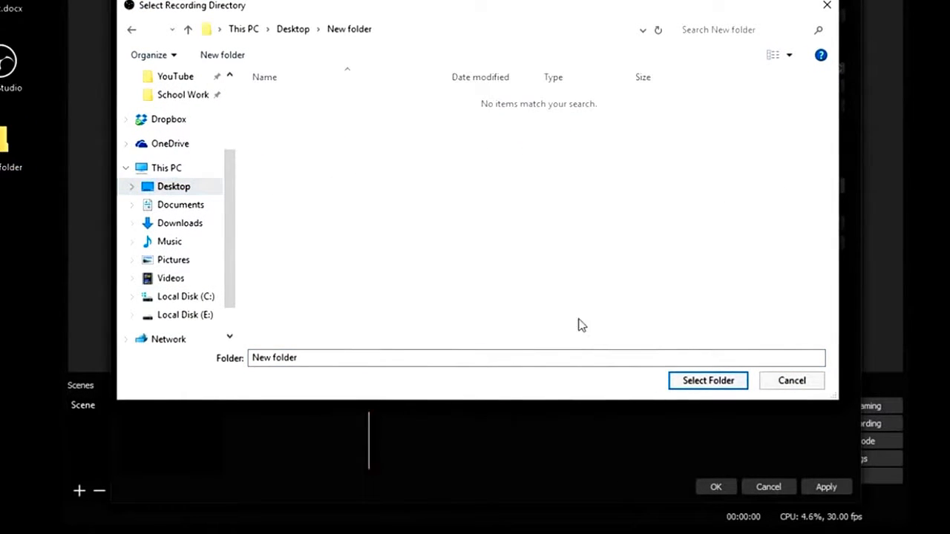
click(709, 378)
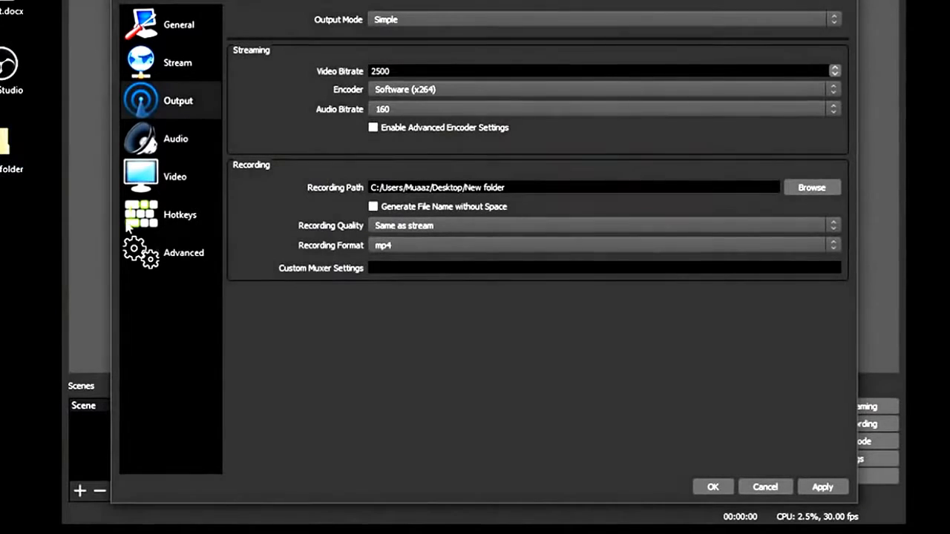
Step: Set the recording quality to High Quality, Medium File Size and the encoder to Software (x264 low CPU usage preset, increases file size)
click(415, 232)
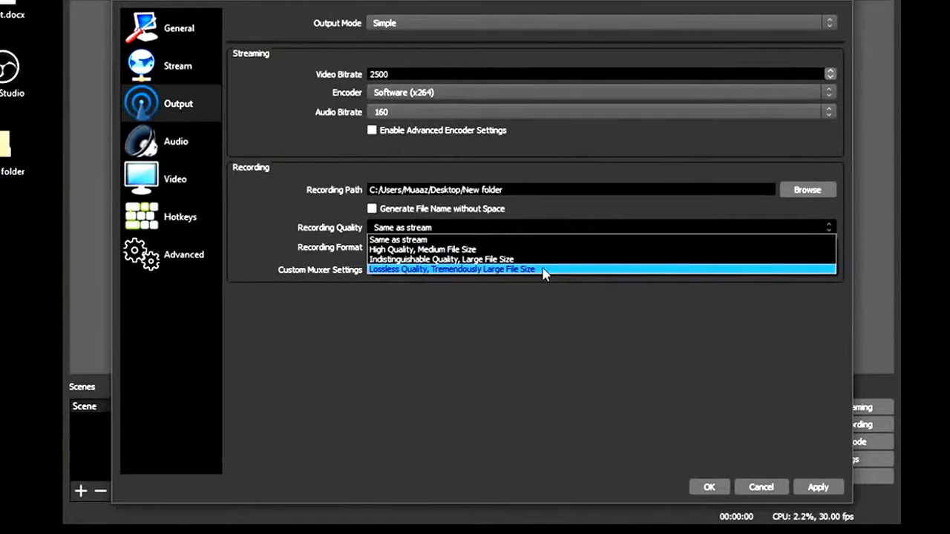
click(514, 249)
click(494, 231)
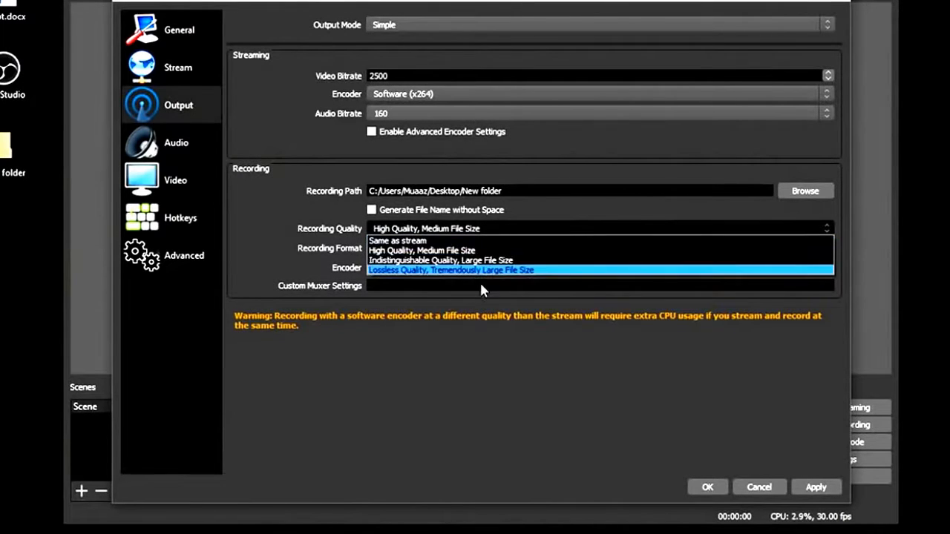
click(271, 351)
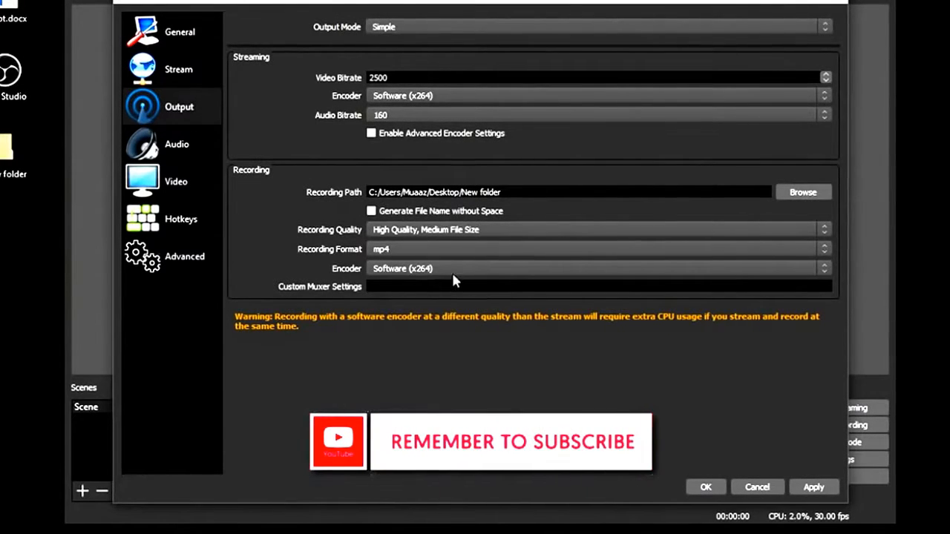
click(401, 270)
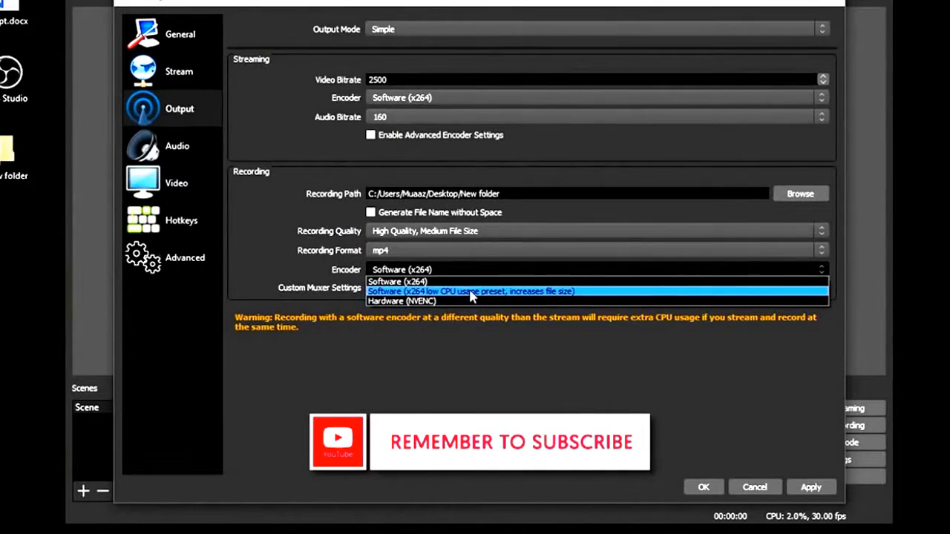
click(494, 291)
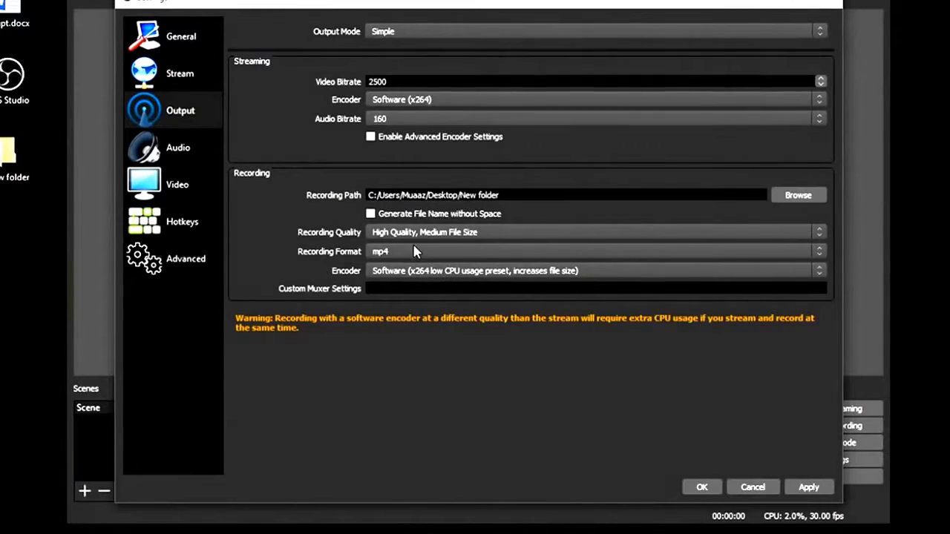
Step: Set the recording quality to Indistinguishable Quality, Large File Size and the recording encoder to Software (x264), and save the settings
click(445, 233)
click(435, 260)
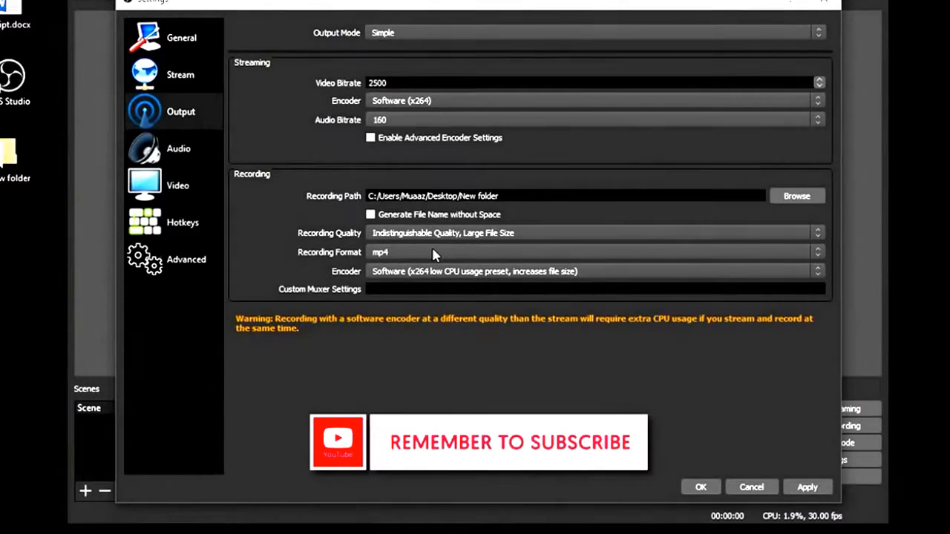
click(472, 233)
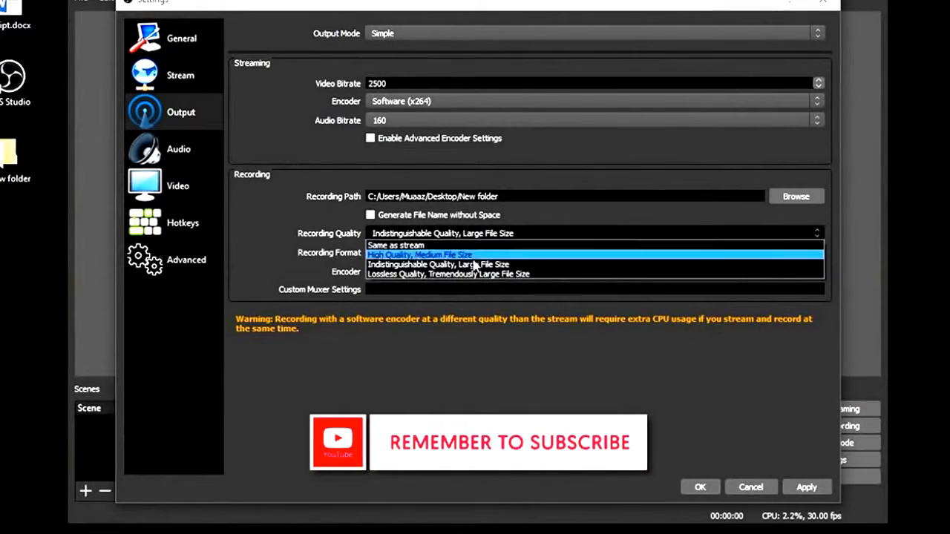
click(366, 265)
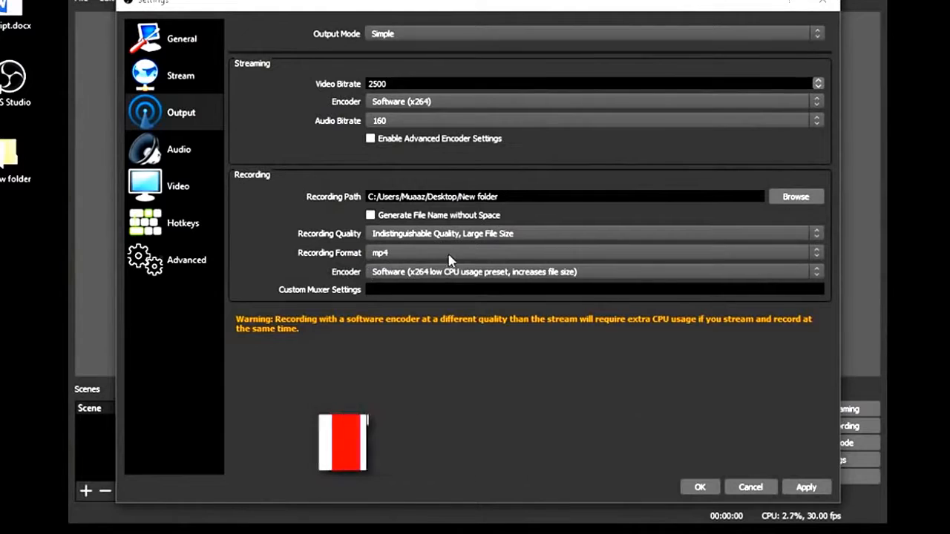
click(454, 272)
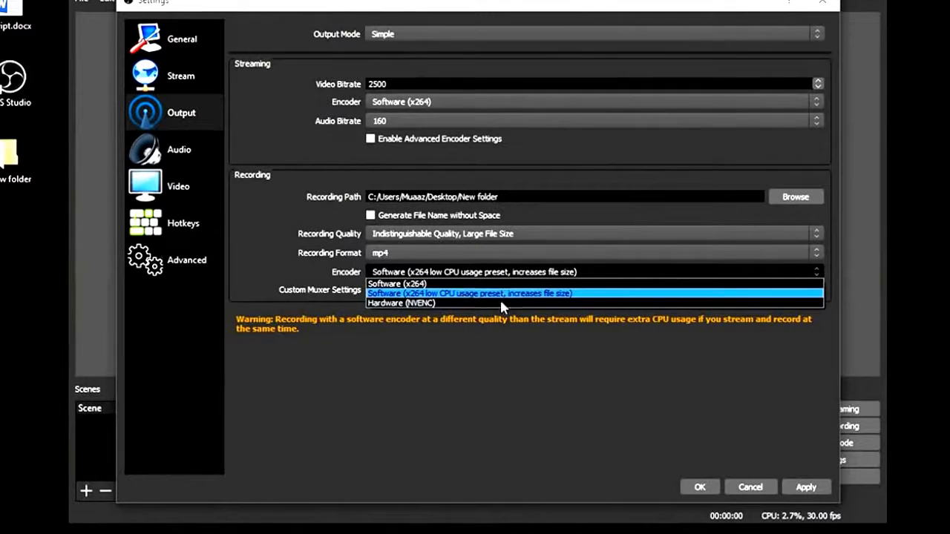
click(444, 285)
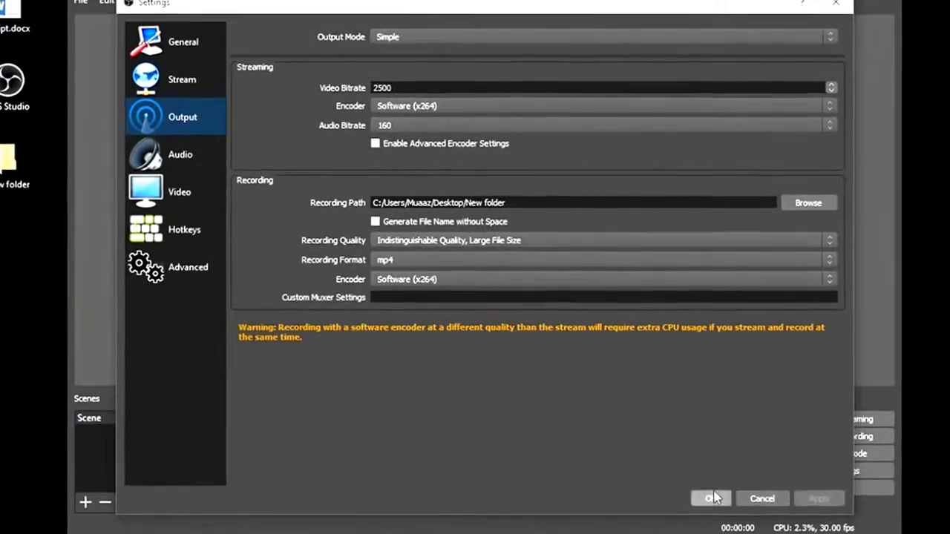
click(705, 488)
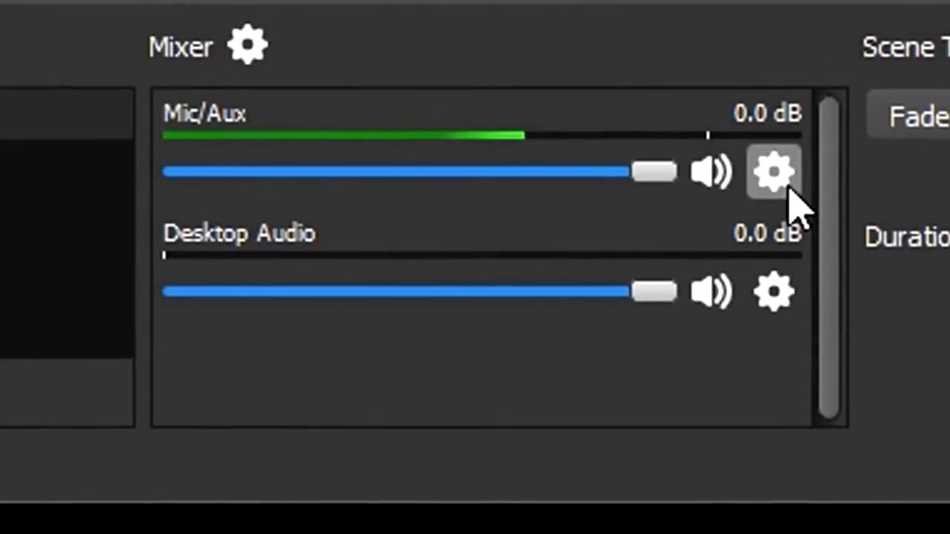
Step: Set the Mic/Aux device to Microphone (Yeti Stereo Microphone) in its properties
click(668, 513)
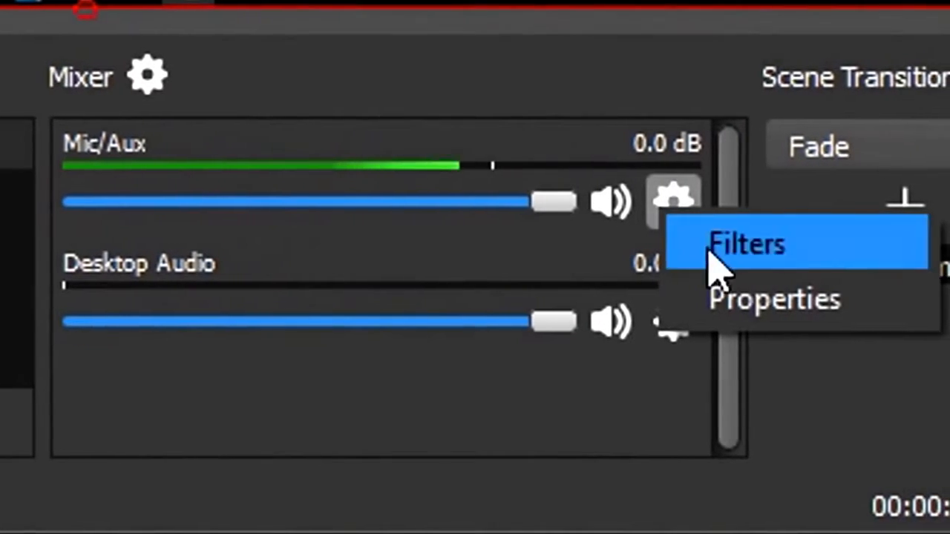
click(742, 304)
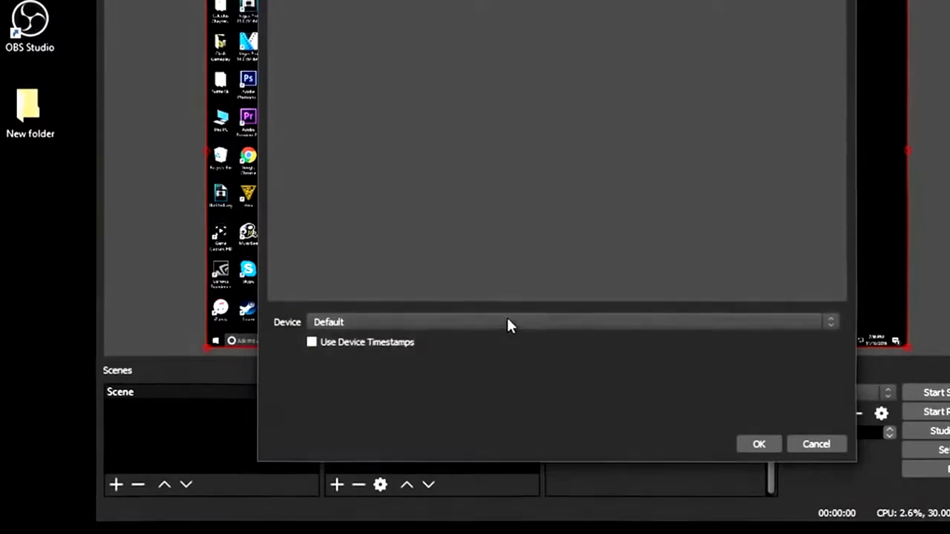
click(508, 324)
click(499, 346)
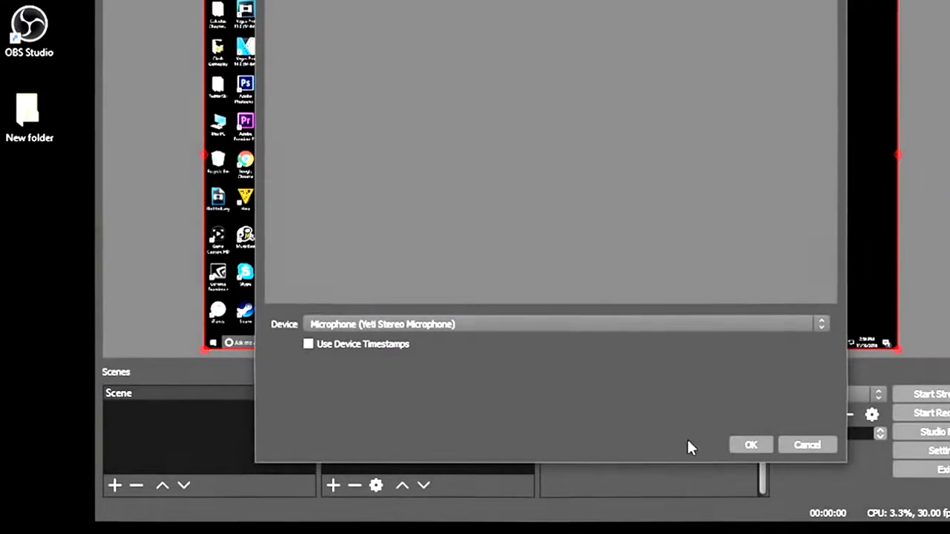
click(742, 445)
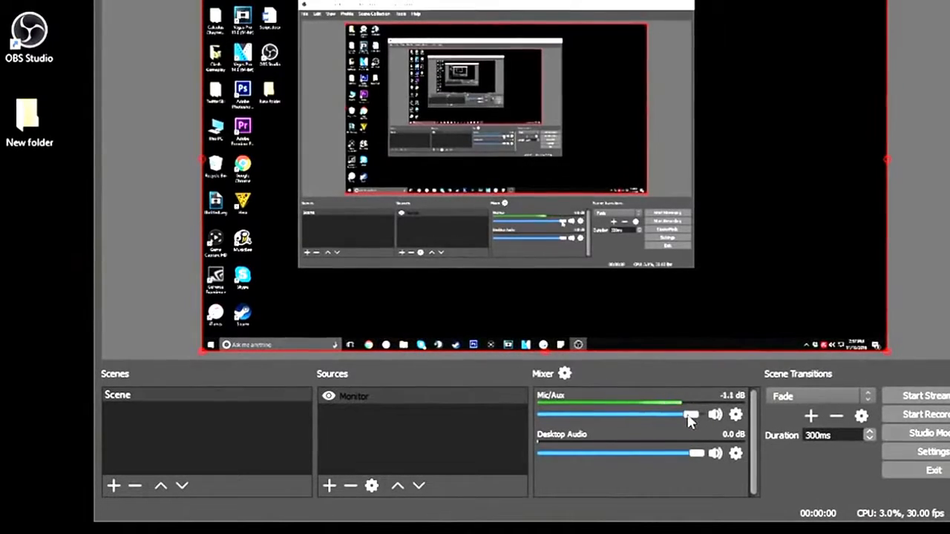
Step: Lower the Mic/Aux volume to about -47.8 dB and the Desktop Audio volume all the way down in the mixer
drag(691, 415, 571, 416)
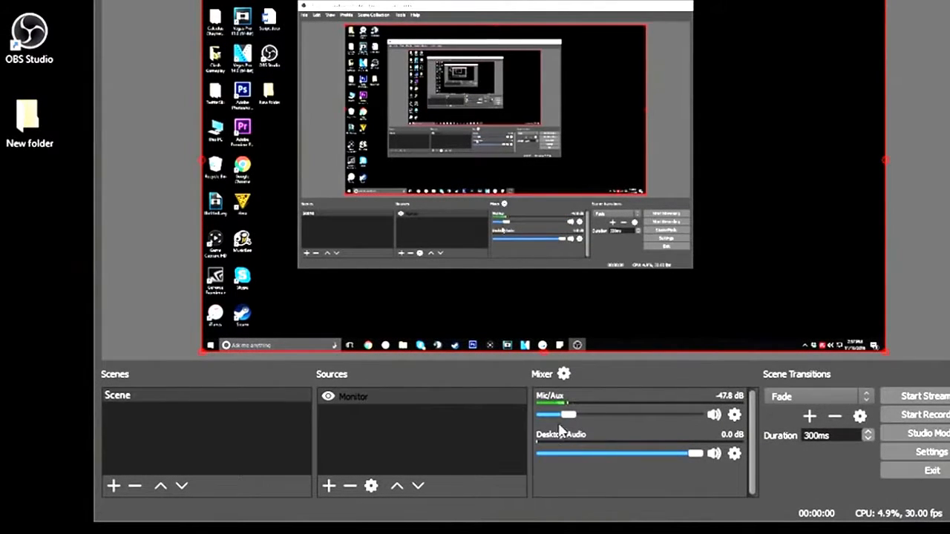
drag(696, 455, 519, 459)
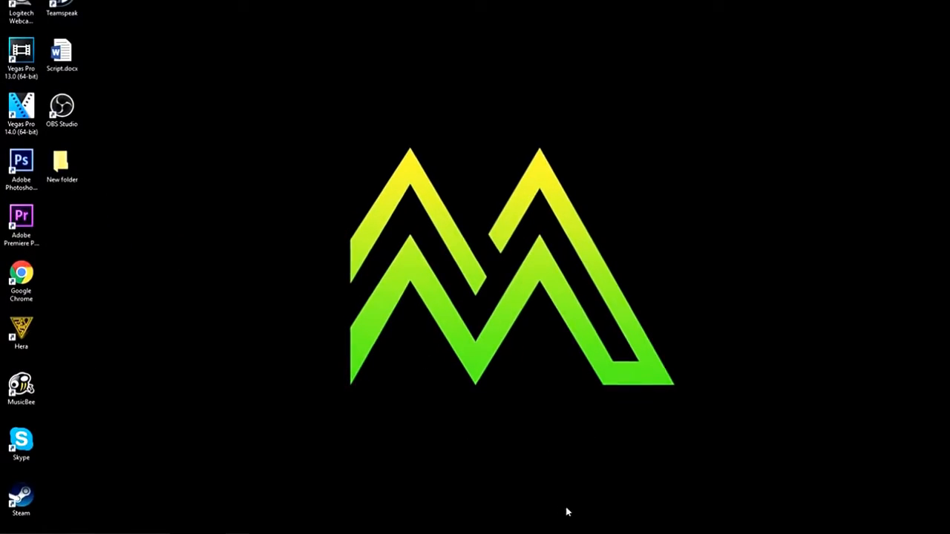
Step: Bring back the OBS window, stop the running recording, and open New folder on the desktop
click(529, 532)
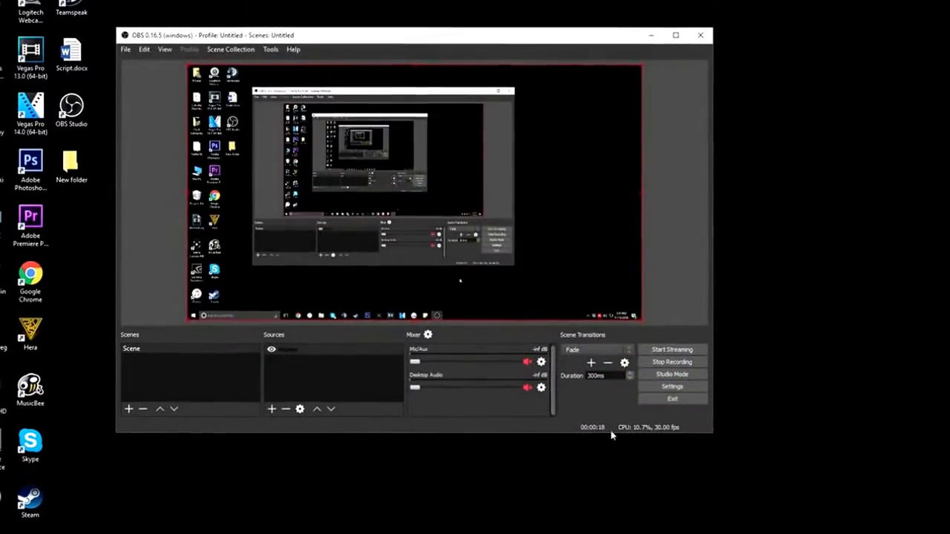
click(679, 361)
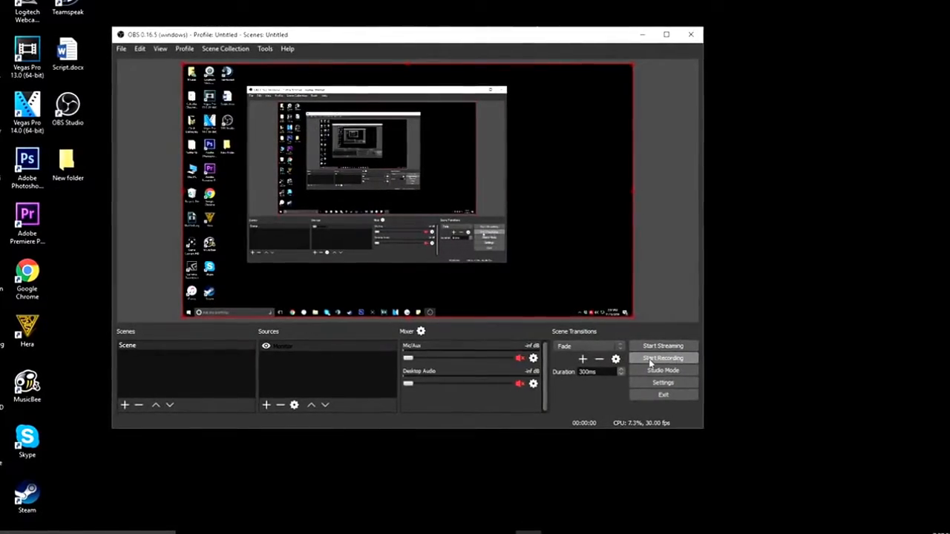
double_click(66, 162)
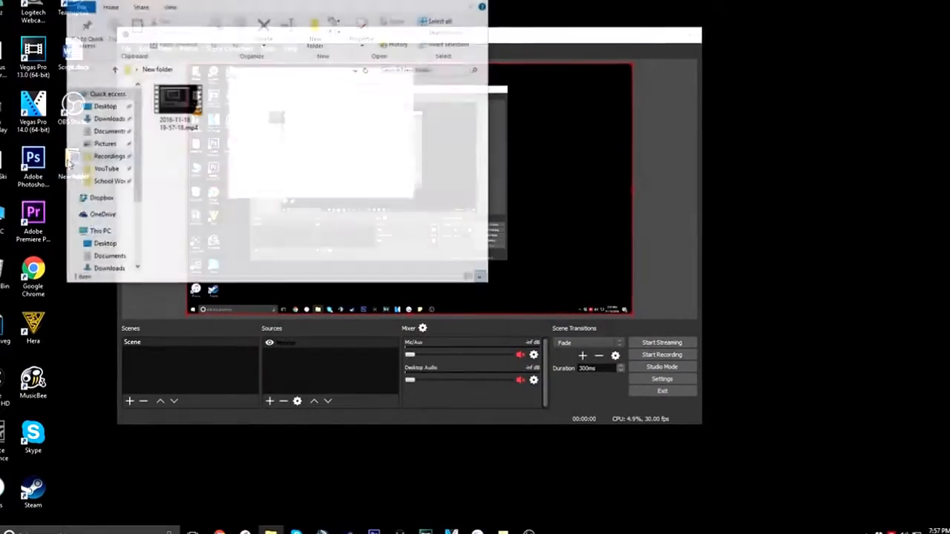
drag(287, 195, 143, 90)
click(349, 253)
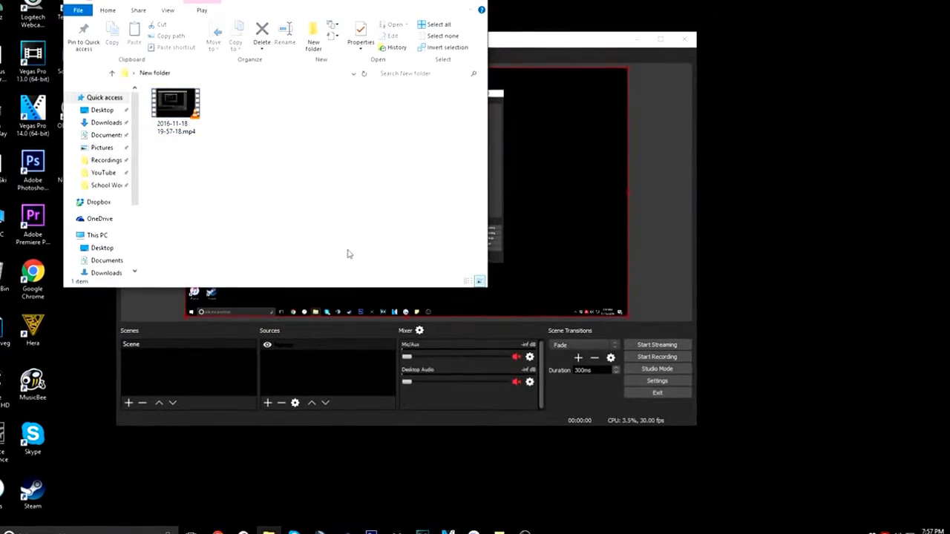
Step: Play the recorded mp4 in VLC media player, skip ahead through it, and close the player and the folder
double_click(192, 113)
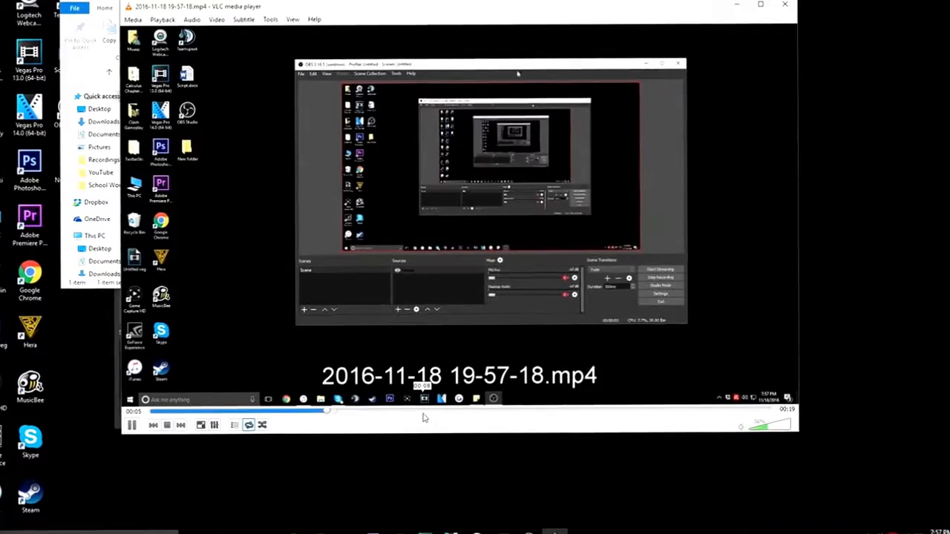
click(427, 412)
click(495, 411)
click(564, 413)
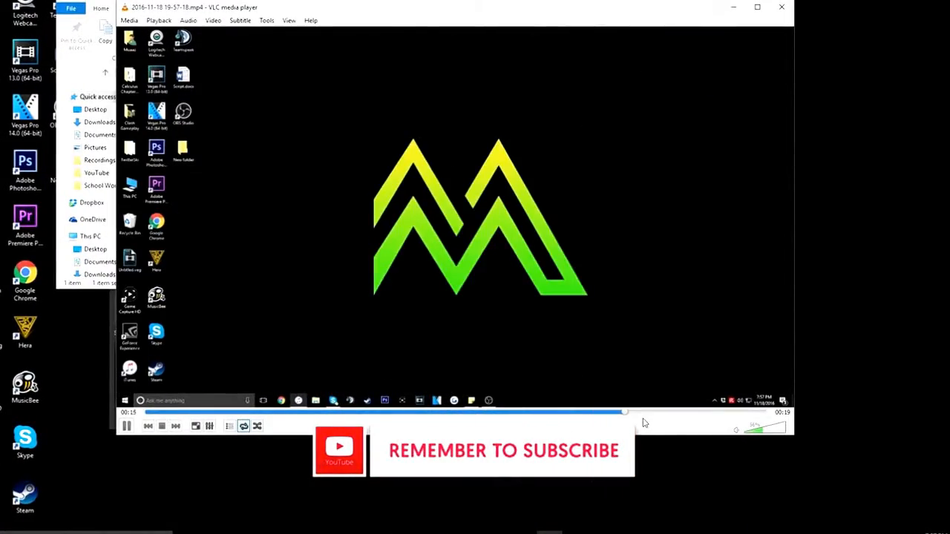
click(782, 7)
click(378, 2)
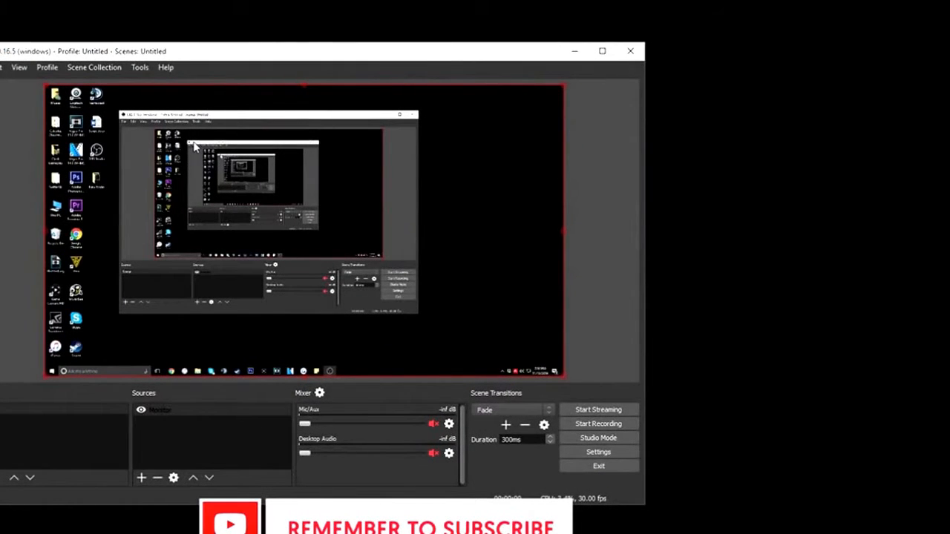
Step: Open the options for adding another source alongside Monitor
right_click(192, 443)
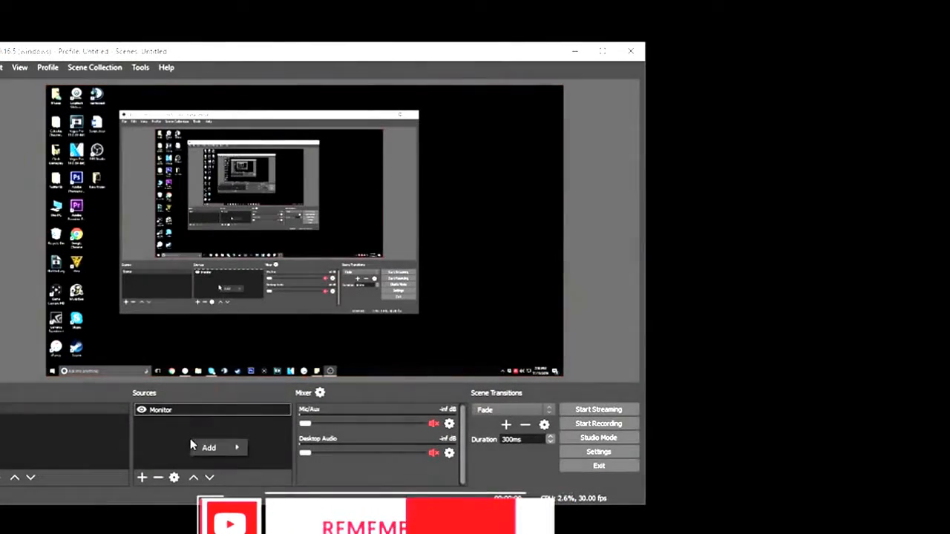